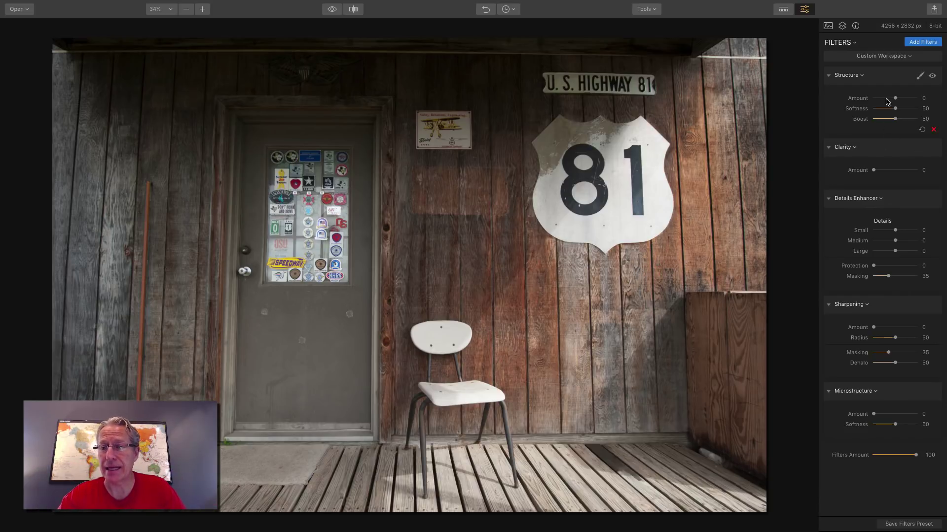
Step: Raise Structure Amount and compare against the unprocessed original with the eye toggle
left_click_drag(896, 100, 899, 100)
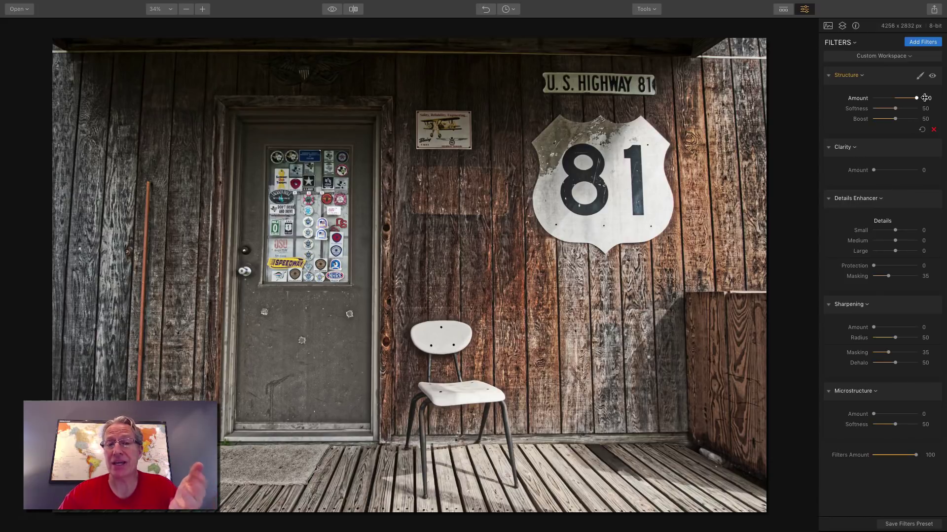
left_click(330, 10)
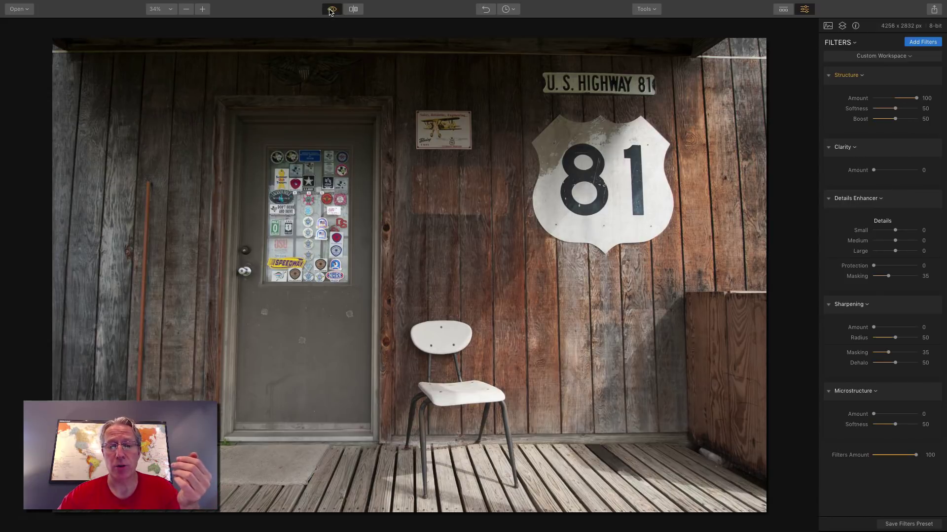
left_click(330, 10)
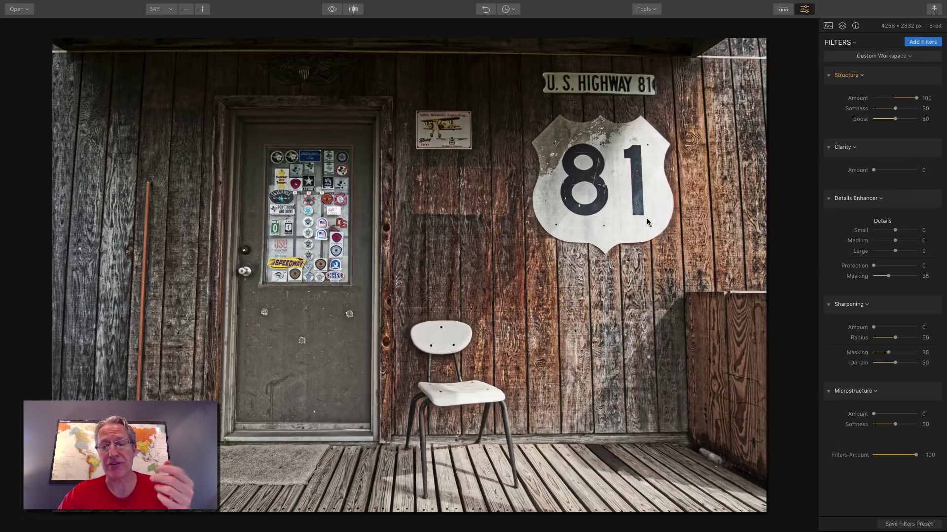
mouse_move(880, 108)
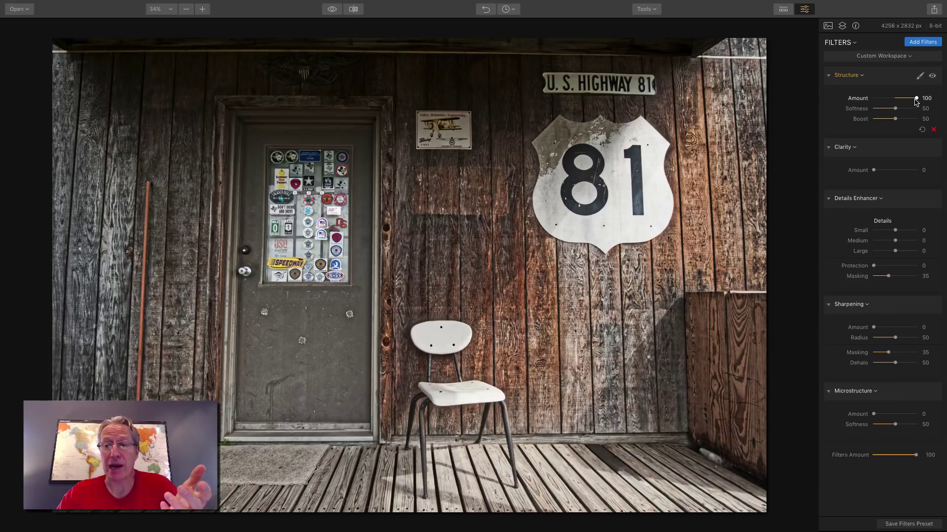
Step: Push Structure Amount to maximum and experiment with Softness, ending at zero
left_click_drag(917, 98, 901, 99)
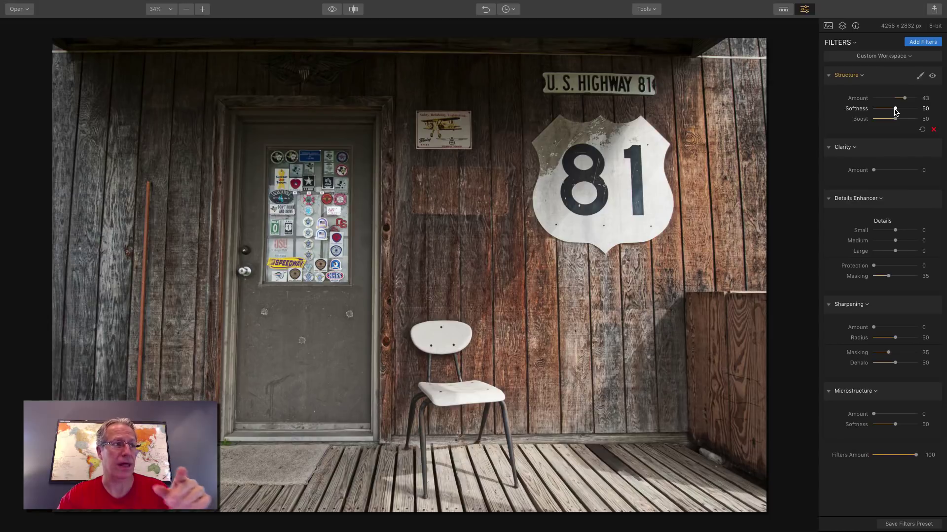
left_click_drag(904, 98, 932, 108)
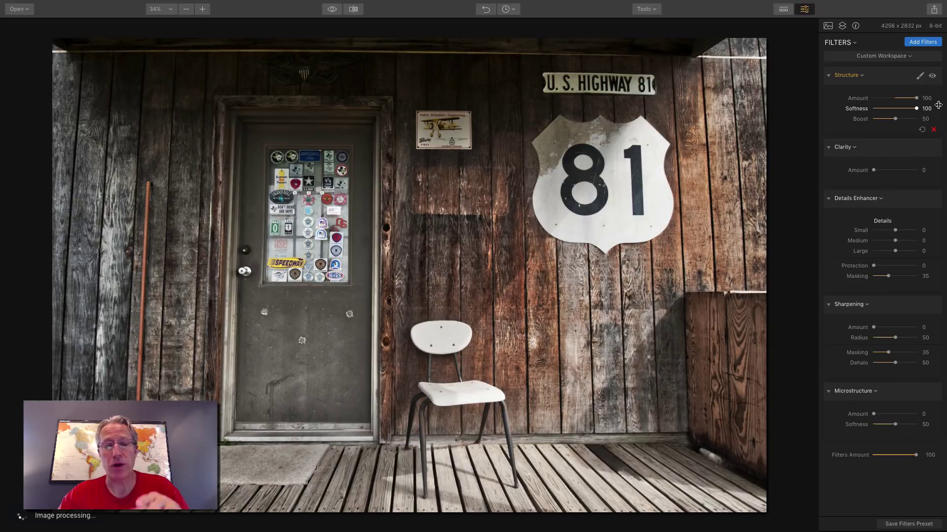
left_click_drag(916, 108, 860, 111)
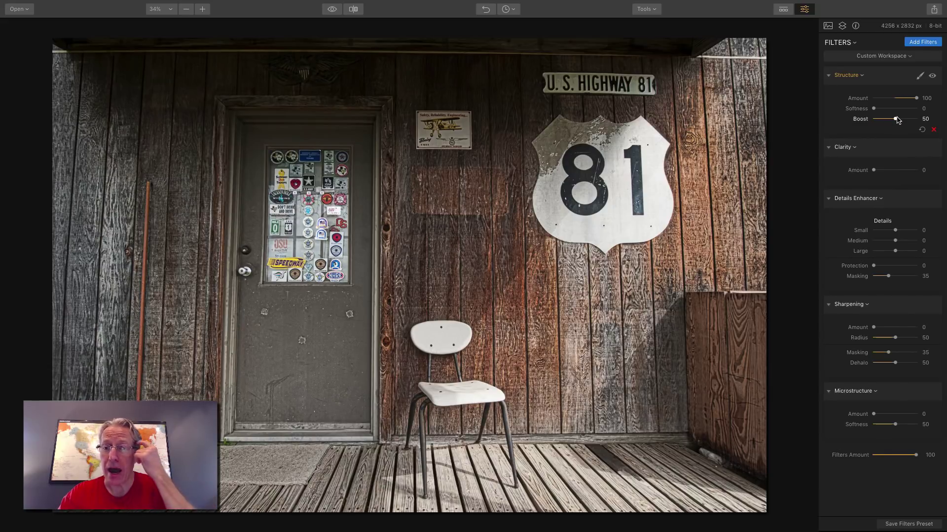
Step: Max Structure Boost with Softness at zero, then compare against the original
double_click(860, 109)
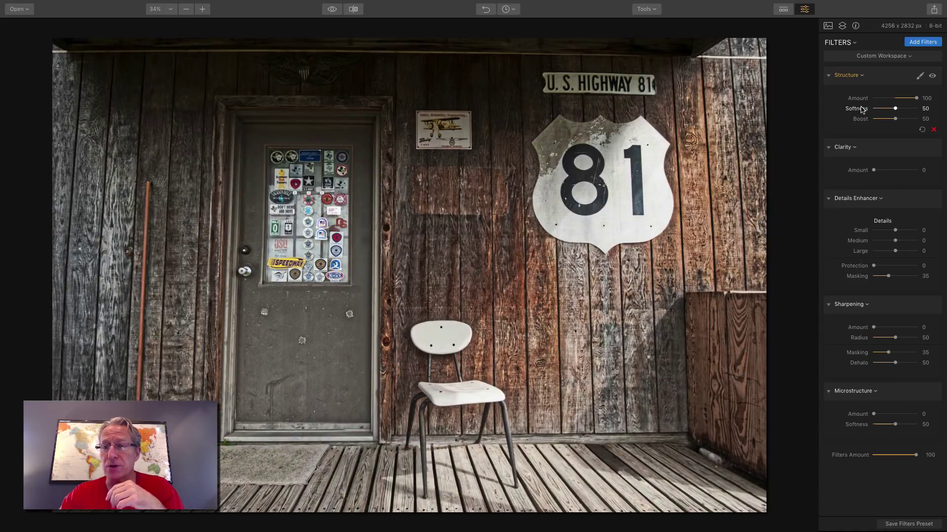
left_click_drag(894, 119, 924, 120)
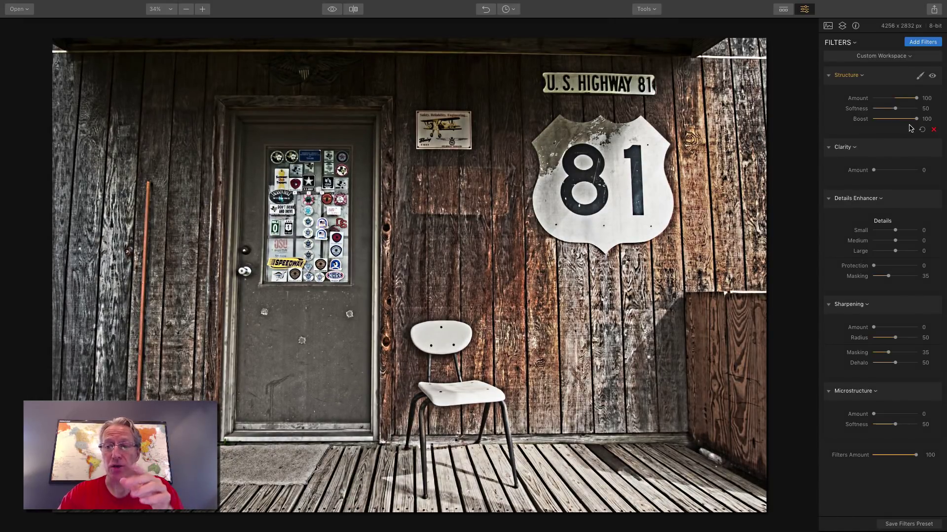
left_click_drag(895, 110, 833, 111)
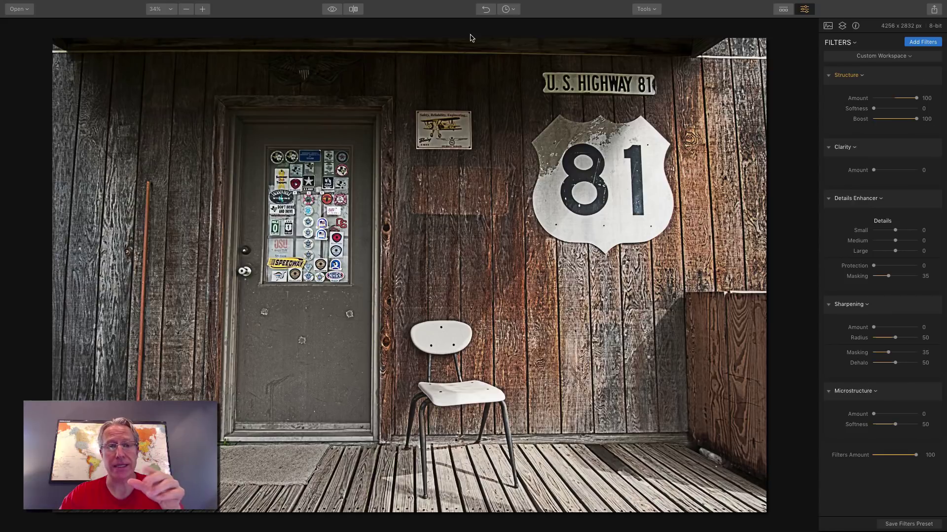
left_click(332, 9)
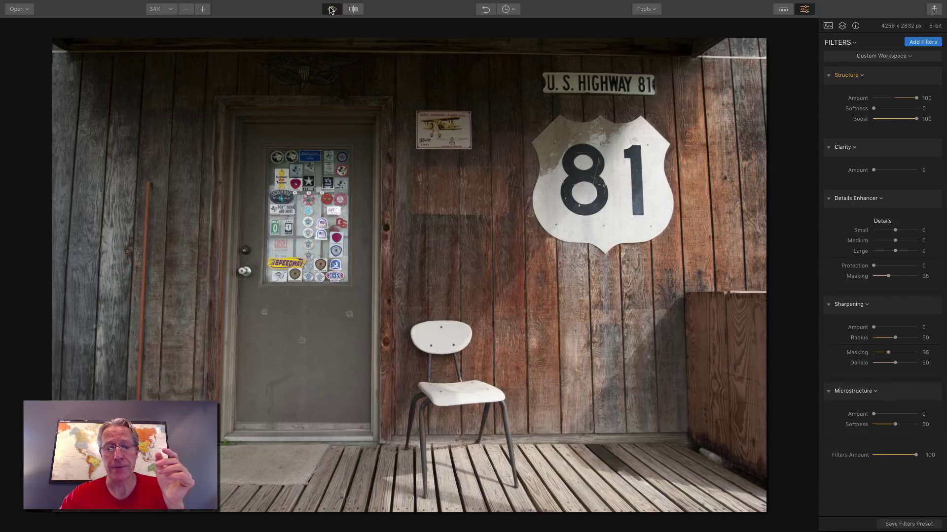
left_click(331, 9)
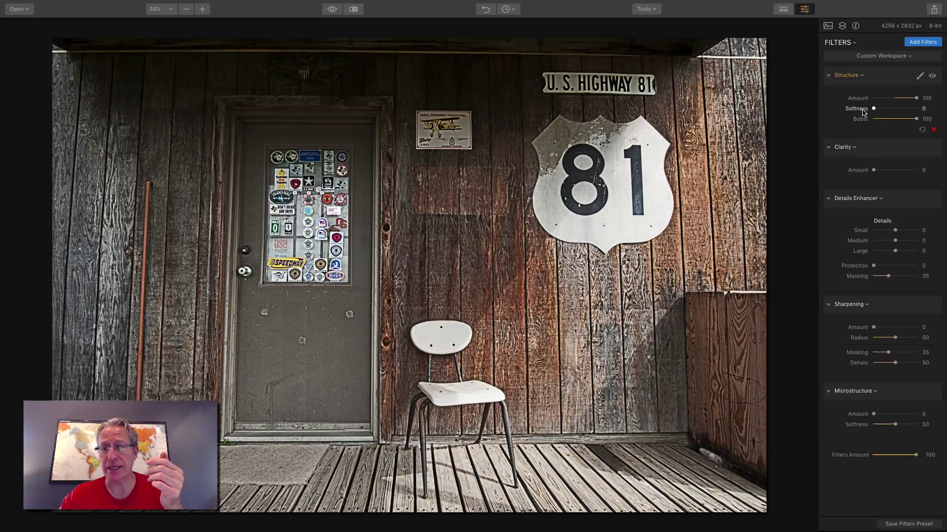
Step: Try Structure Amount at -100 and +100, ending at -100 with Boost at 100
left_click_drag(916, 120, 847, 122)
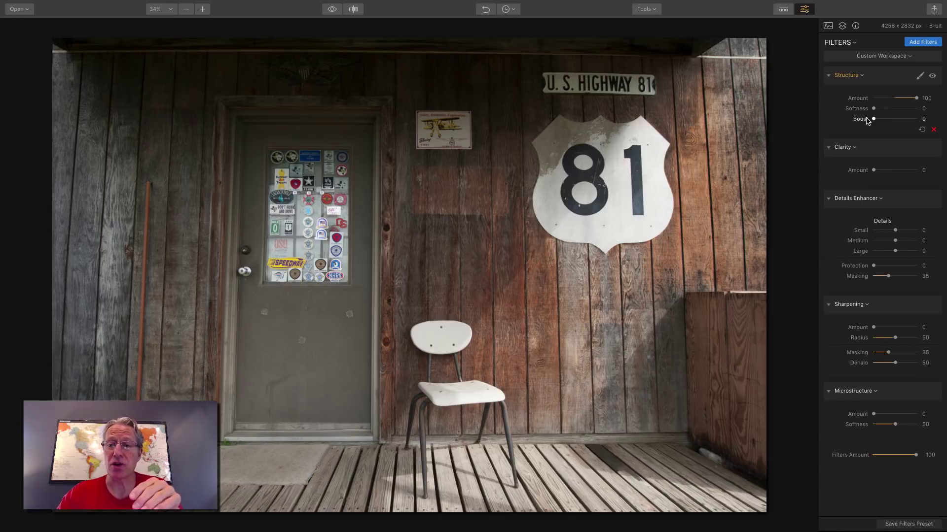
left_click_drag(916, 98, 839, 100)
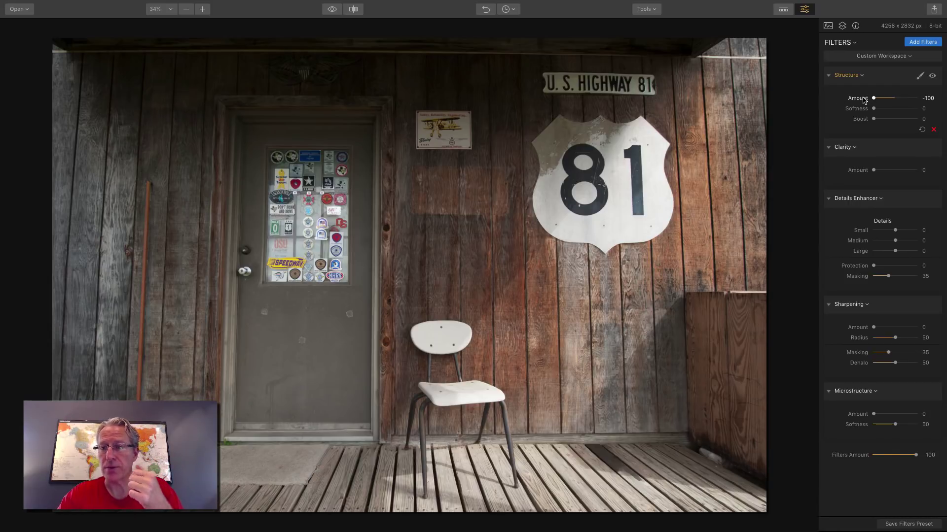
left_click_drag(873, 119, 941, 118)
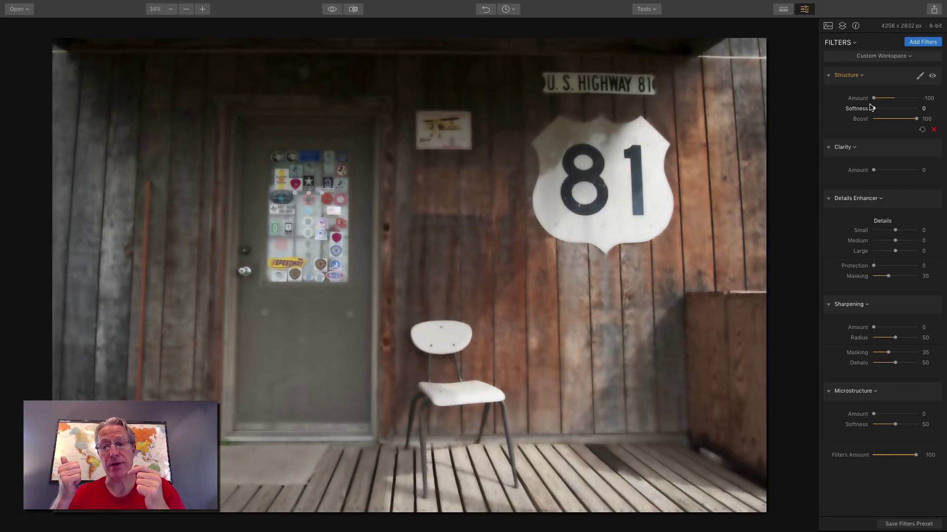
left_click_drag(873, 98, 916, 98)
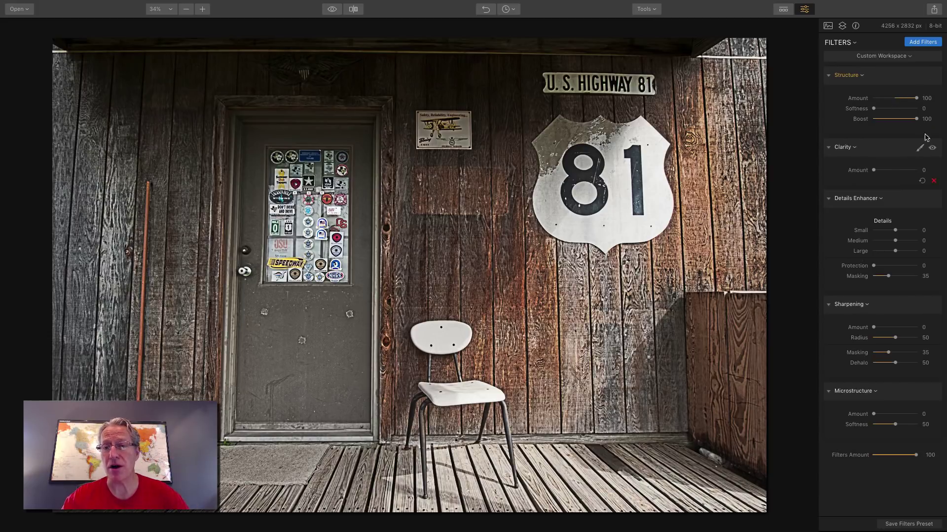
left_click_drag(904, 99, 857, 97)
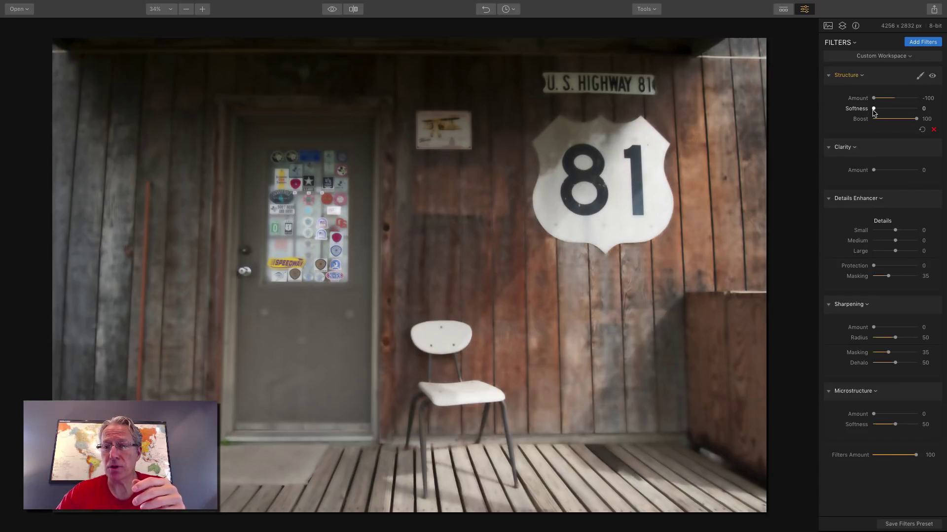
Step: Add some Structure Softness, then reset the Structure filter to defaults
left_click_drag(873, 109, 918, 98)
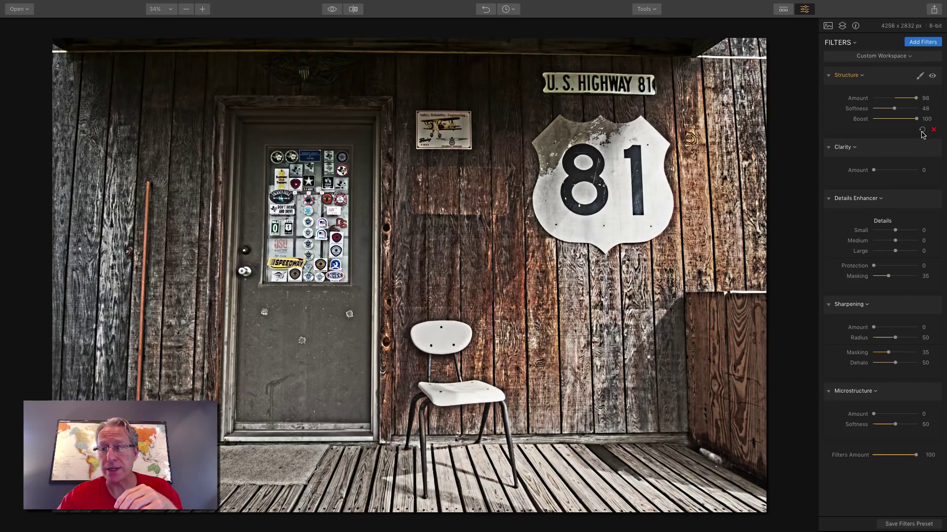
left_click(921, 130)
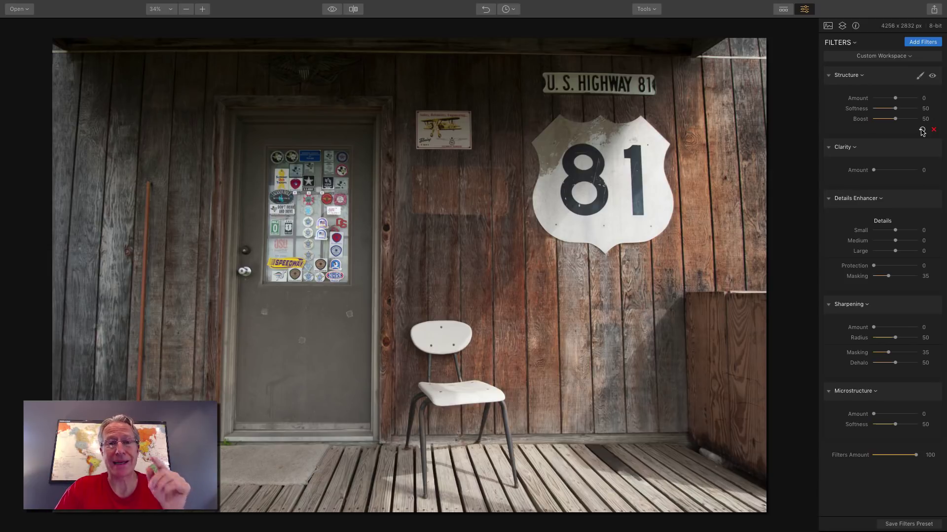
mouse_move(874, 170)
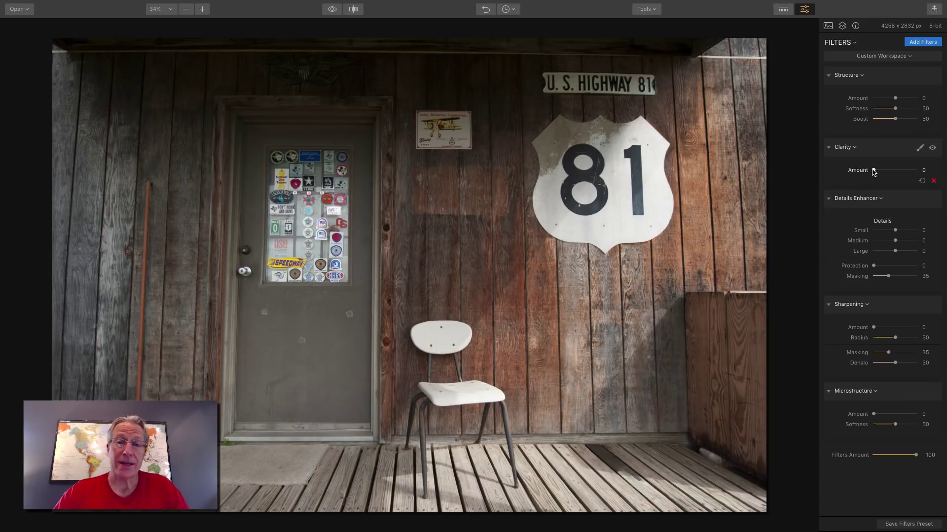
Step: Set Clarity Amount to 100 and toggle its visibility to compare
left_click_drag(873, 170, 929, 169)
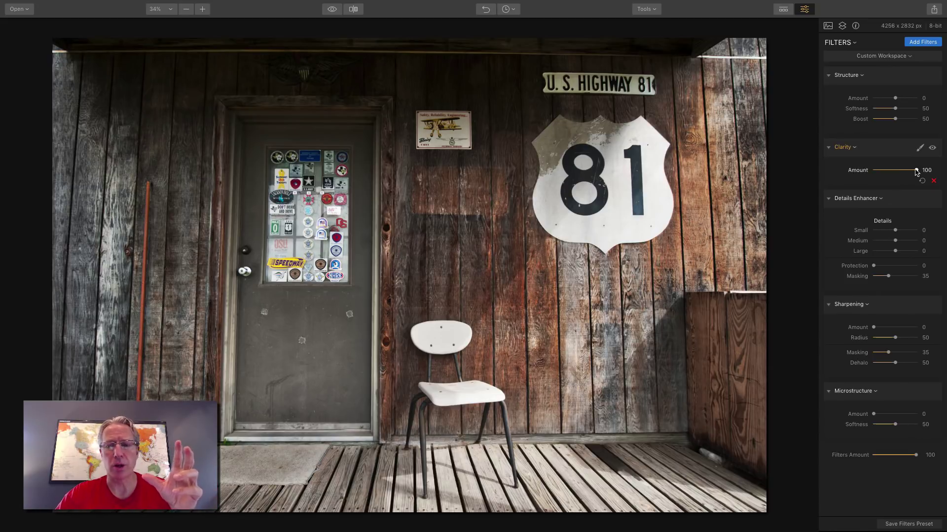
left_click(932, 149)
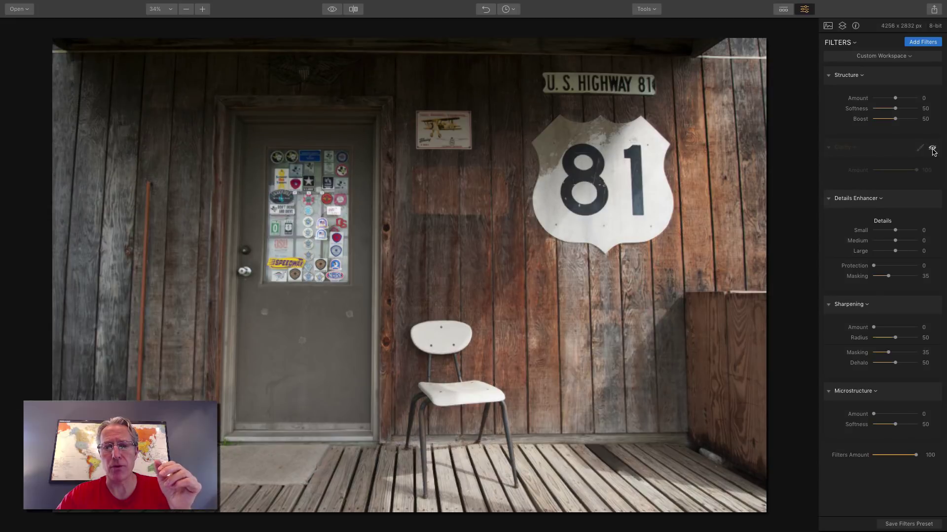
left_click(933, 149)
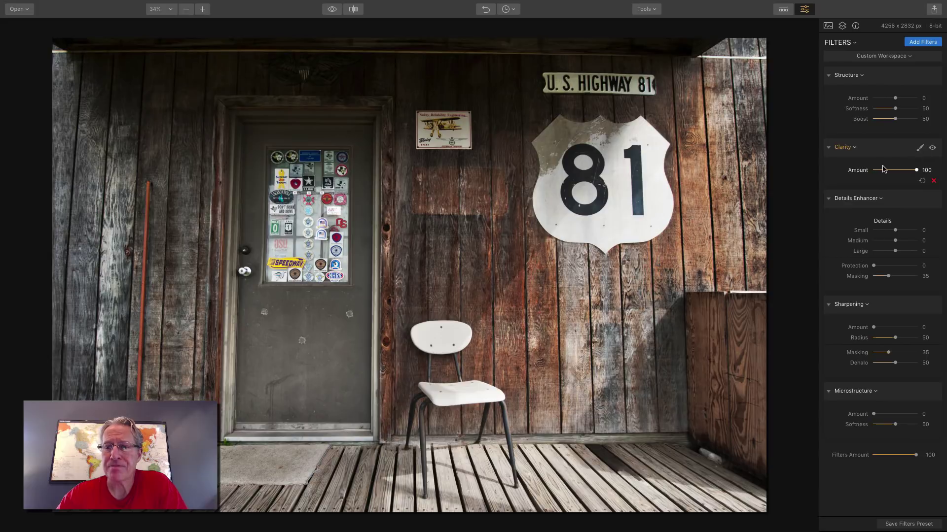
mouse_move(895, 98)
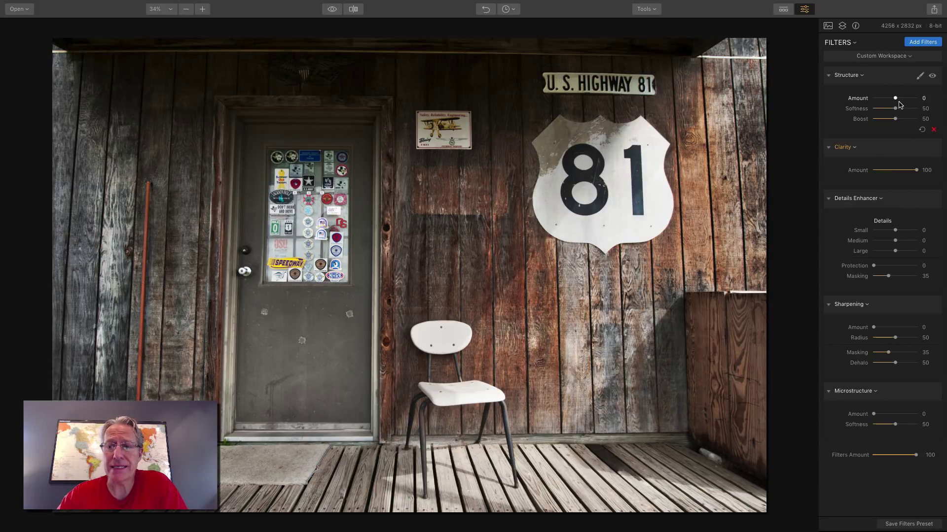
Step: Try Structure at 100 and Clarity at 100, resetting each back to zero
left_click_drag(901, 101, 917, 101)
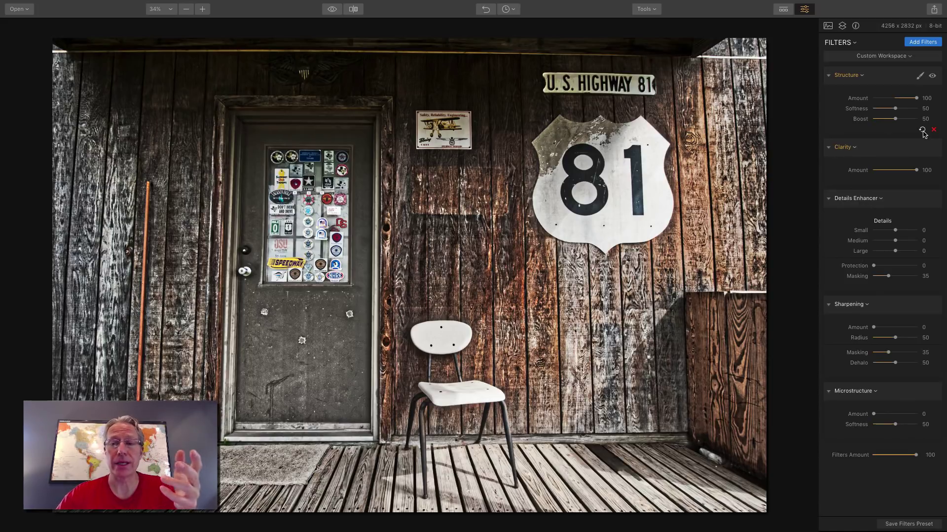
left_click(923, 131)
mouse_move(880, 170)
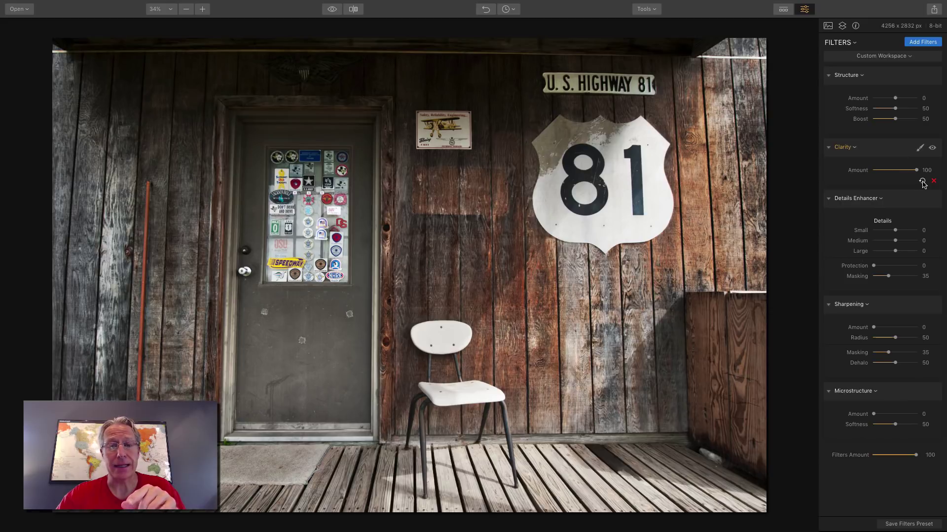
left_click(922, 181)
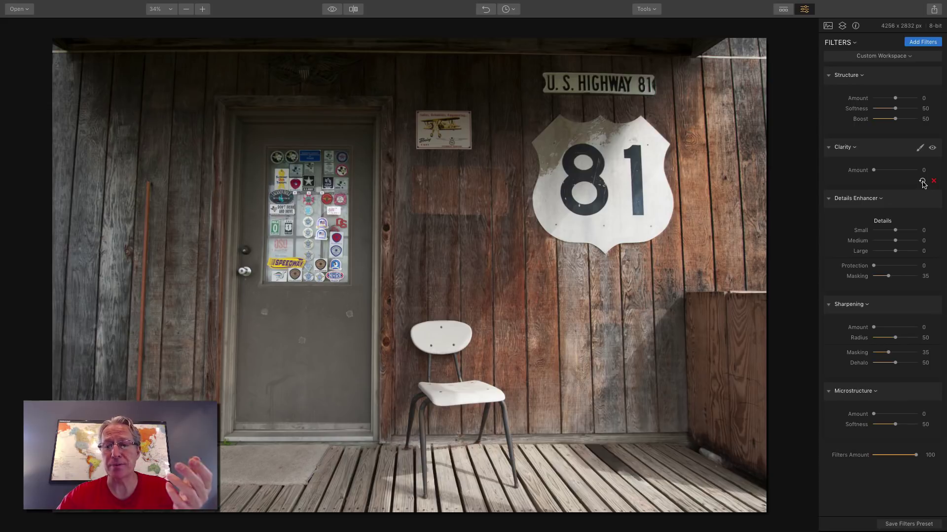
left_click_drag(873, 170, 917, 170)
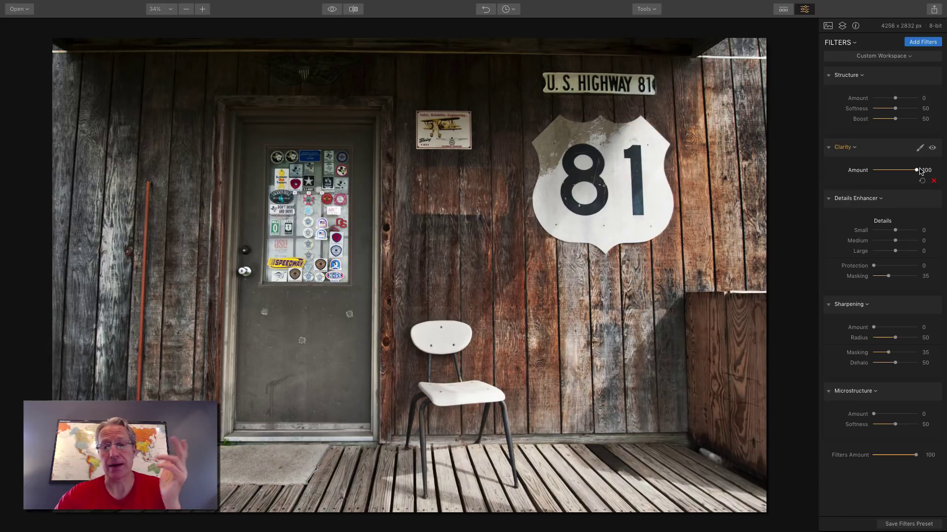
left_click(922, 181)
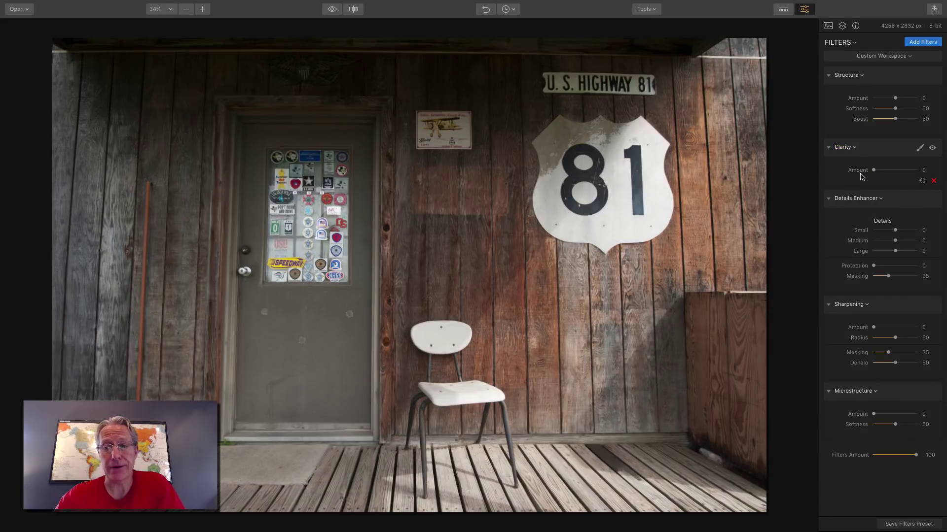
mouse_move(856, 198)
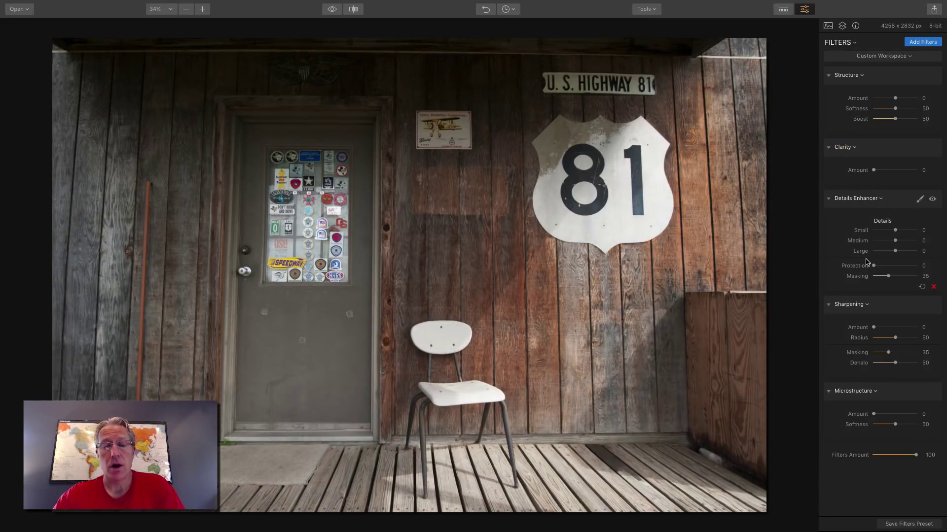
mouse_move(880, 237)
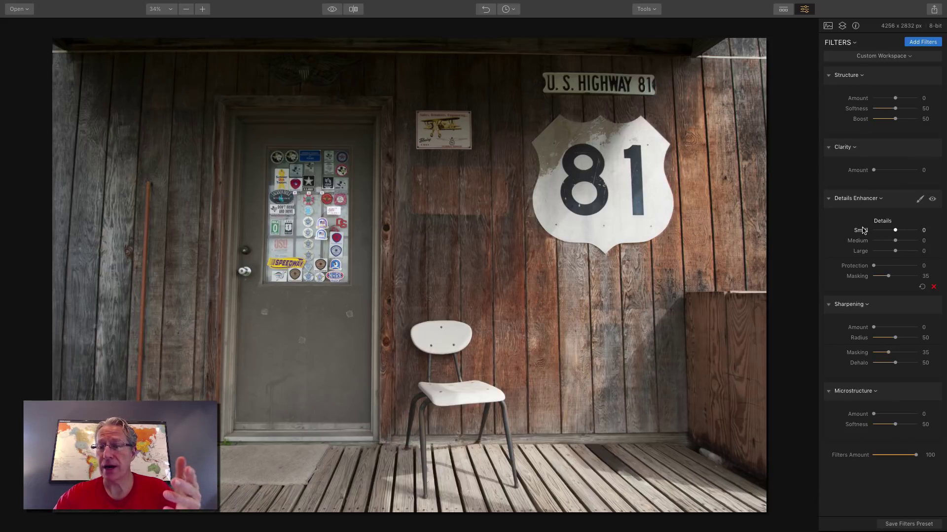
Step: Push Details Enhancer Small and Medium detail to 100, then return both to zero
left_click_drag(894, 230, 929, 230)
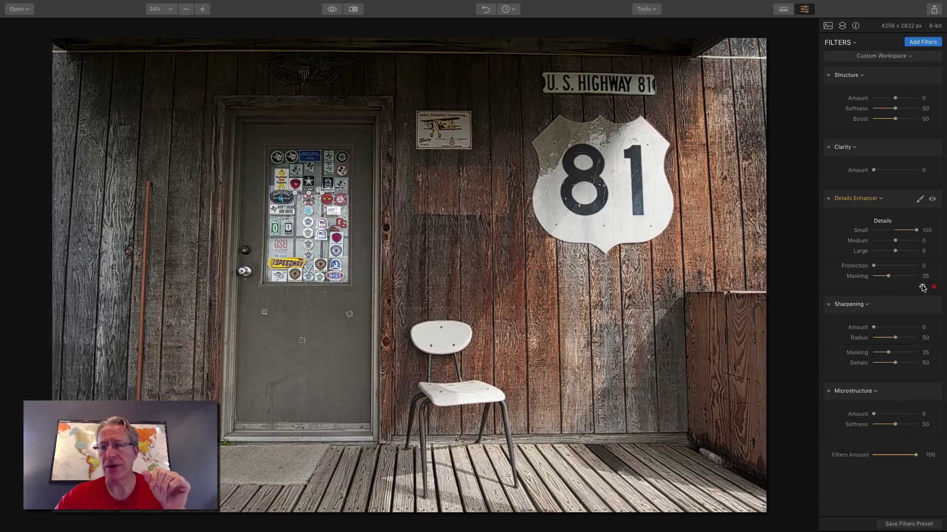
left_click(922, 287)
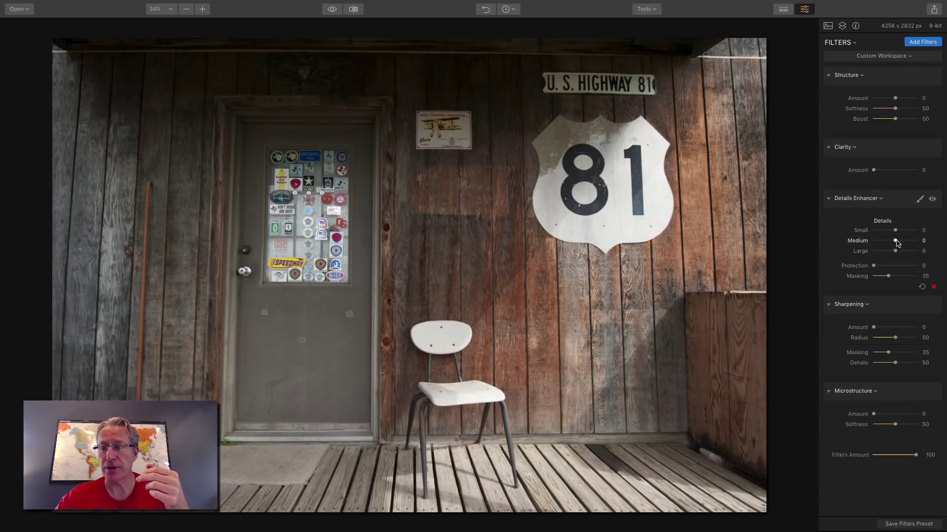
left_click_drag(895, 240, 918, 241)
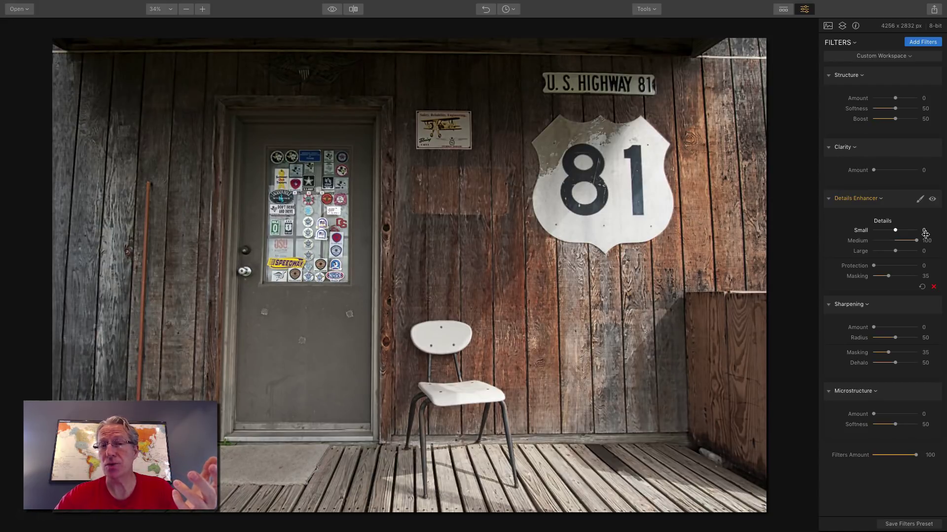
left_click_drag(895, 230, 916, 230)
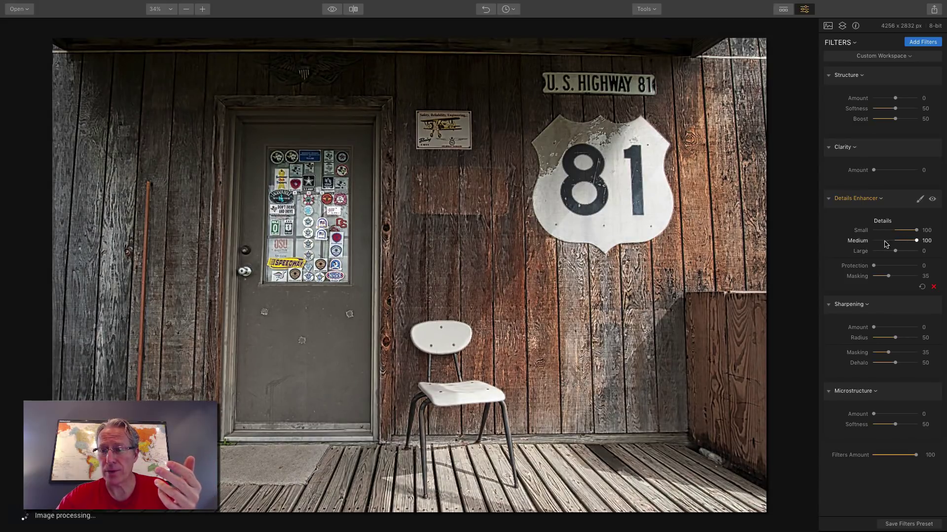
double_click(858, 241)
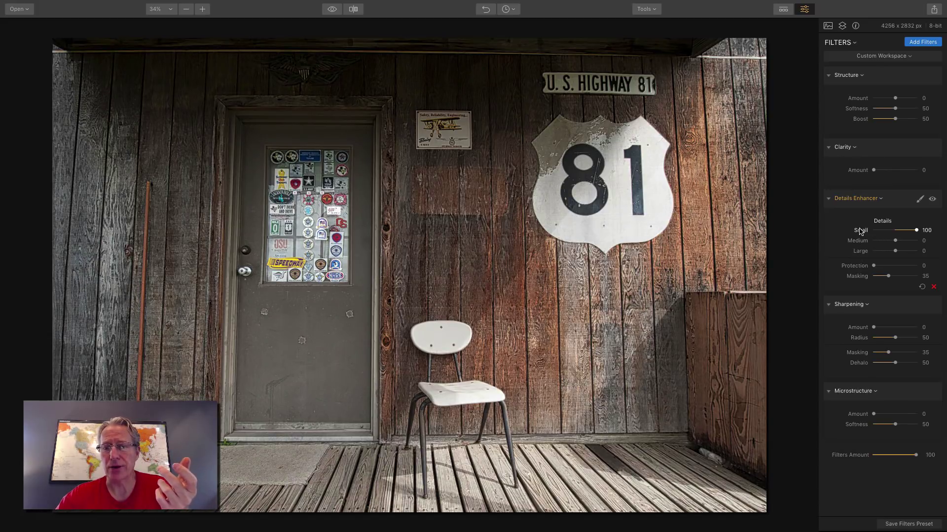
double_click(861, 230)
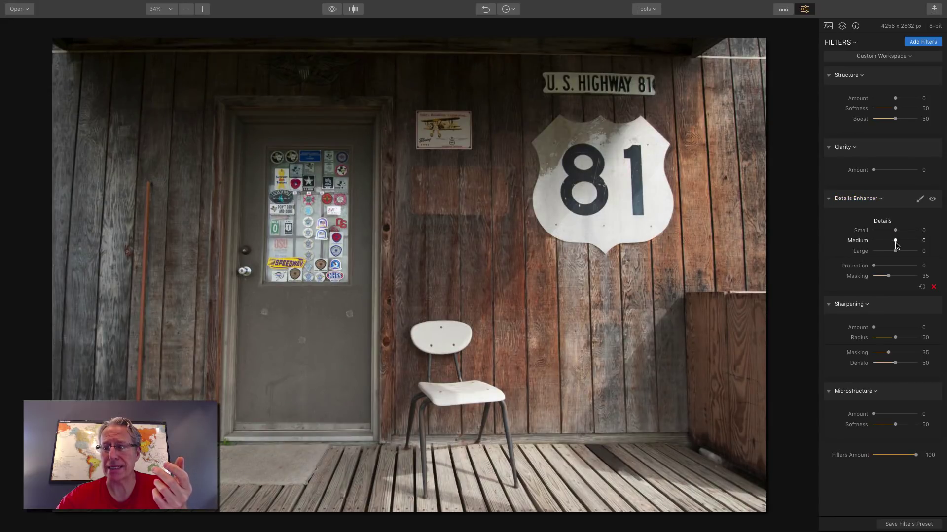
Step: Try Medium, Large and Small detail at full strength, resetting Details Enhancer each time
left_click_drag(895, 240, 914, 244)
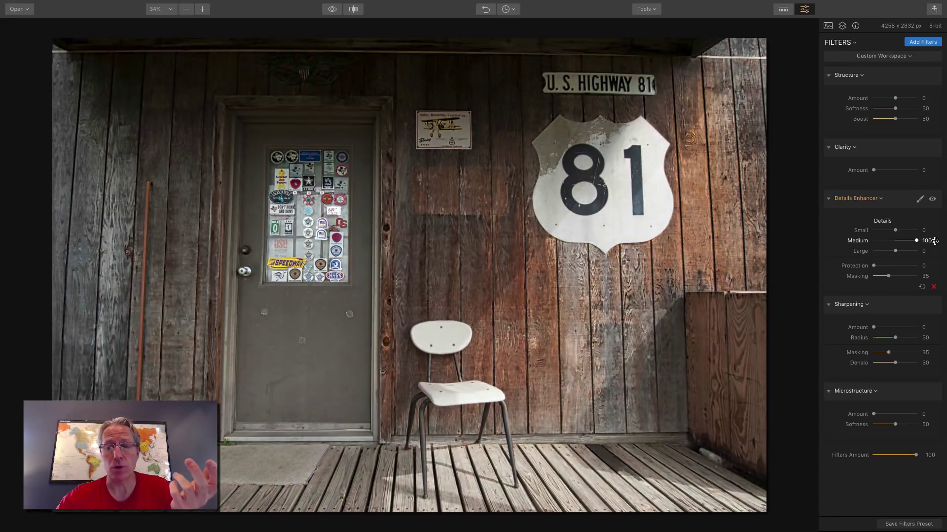
double_click(863, 242)
left_click_drag(894, 251, 945, 251)
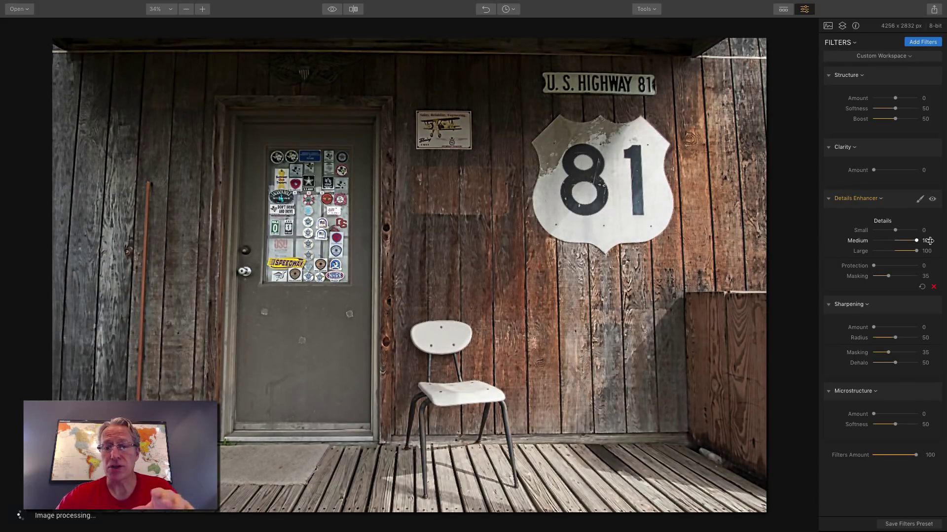
left_click(922, 288)
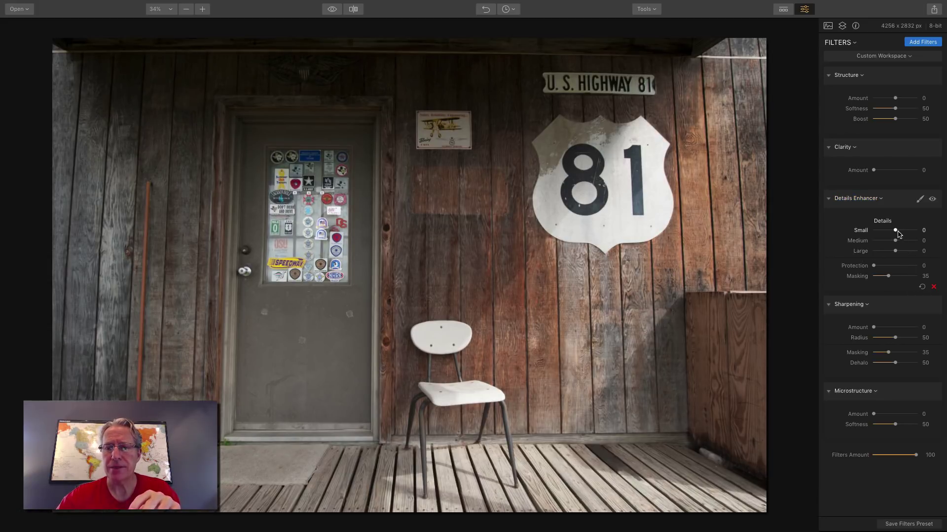
left_click_drag(895, 230, 915, 233)
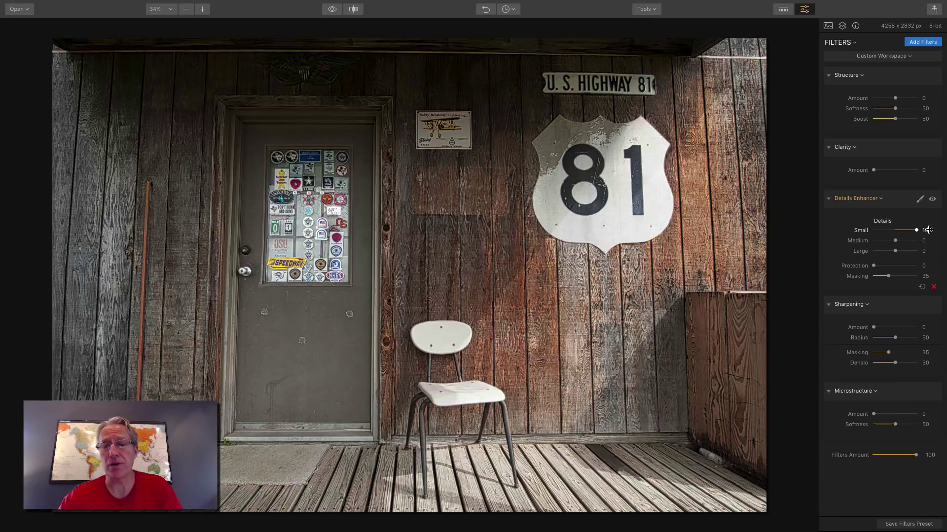
left_click(922, 287)
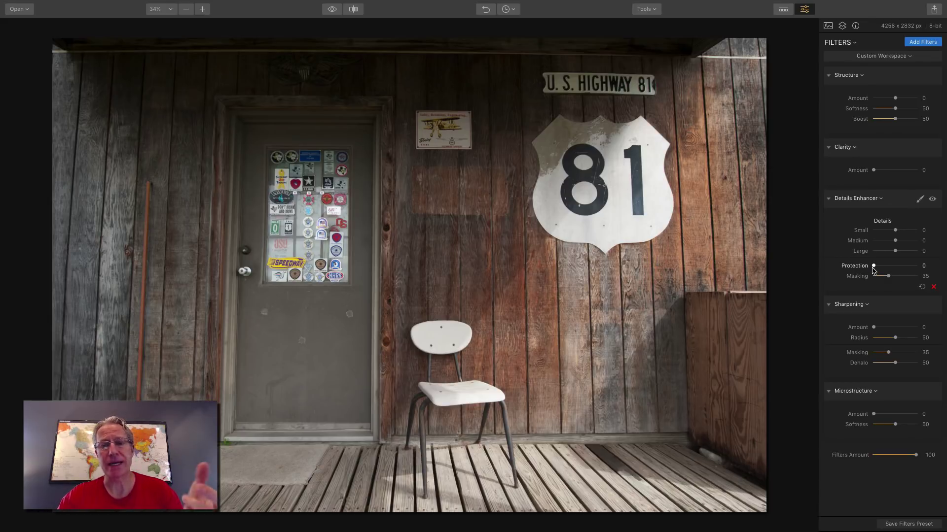
Step: Raise Medium detail to full, try Protection at 100, then return Protection to zero
mouse_move(894, 240)
left_mouse_down()
mouse_move(924, 240)
mouse_move(925, 230)
mouse_move(926, 252)
left_mouse_up()
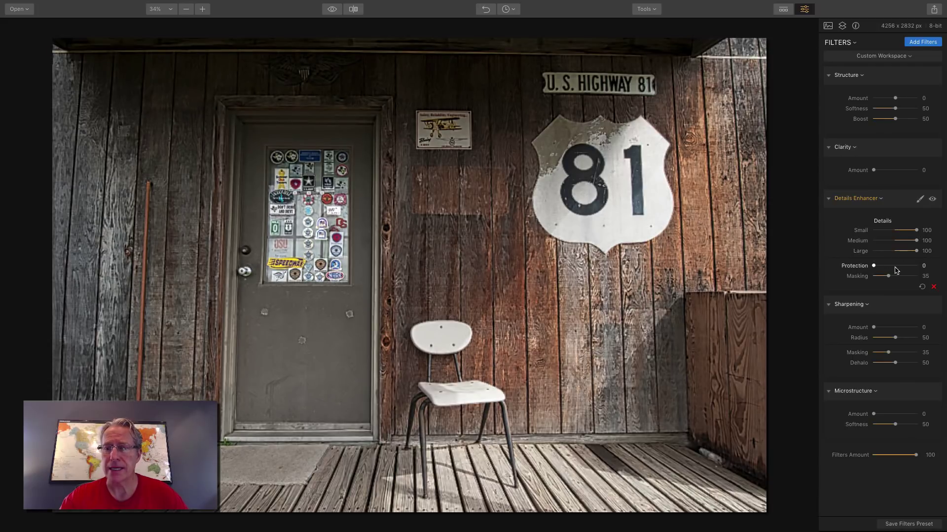
left_click_drag(874, 265, 913, 266)
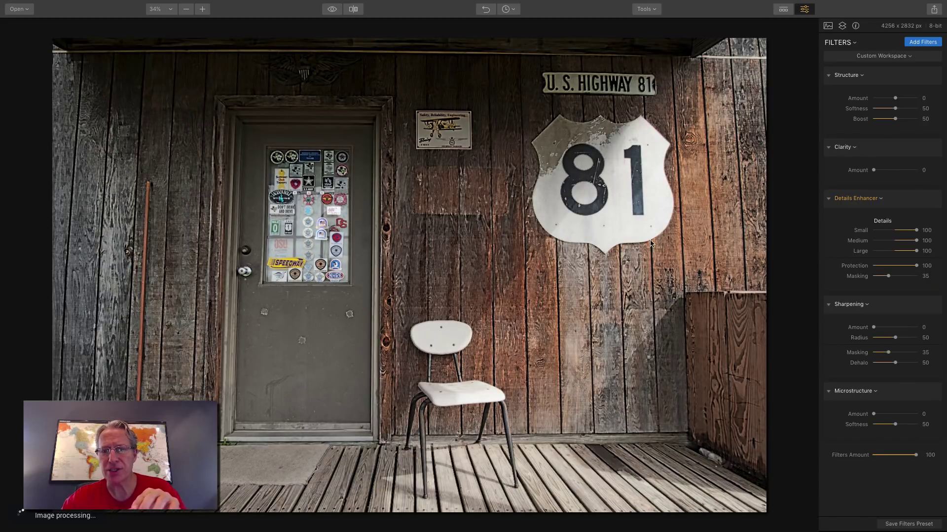
double_click(858, 269)
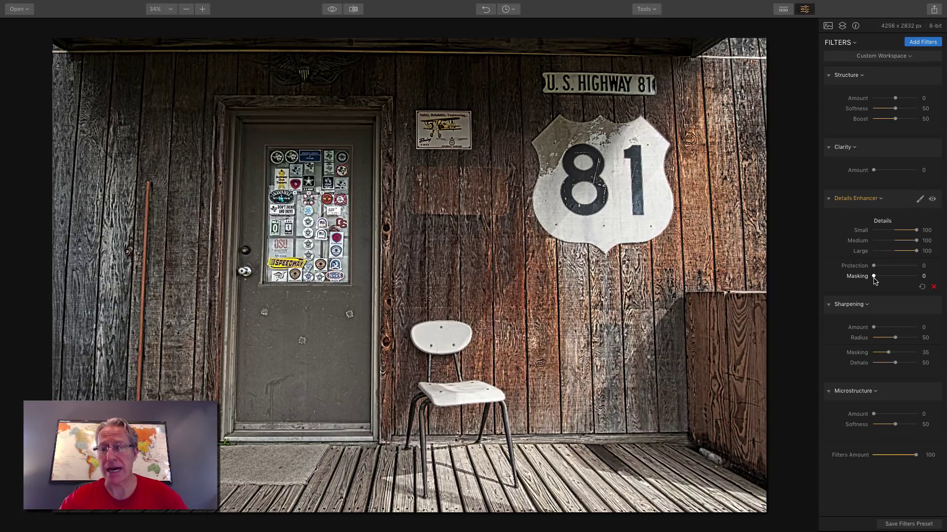
Step: Raise Details Enhancer Masking to maximum and toggle the filter to compare
left_click_drag(890, 277, 922, 276)
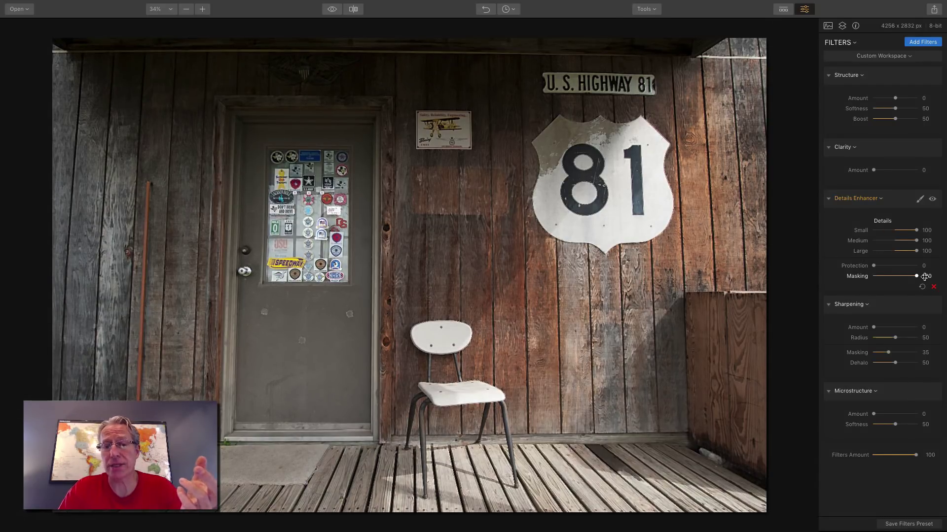
left_click(932, 199)
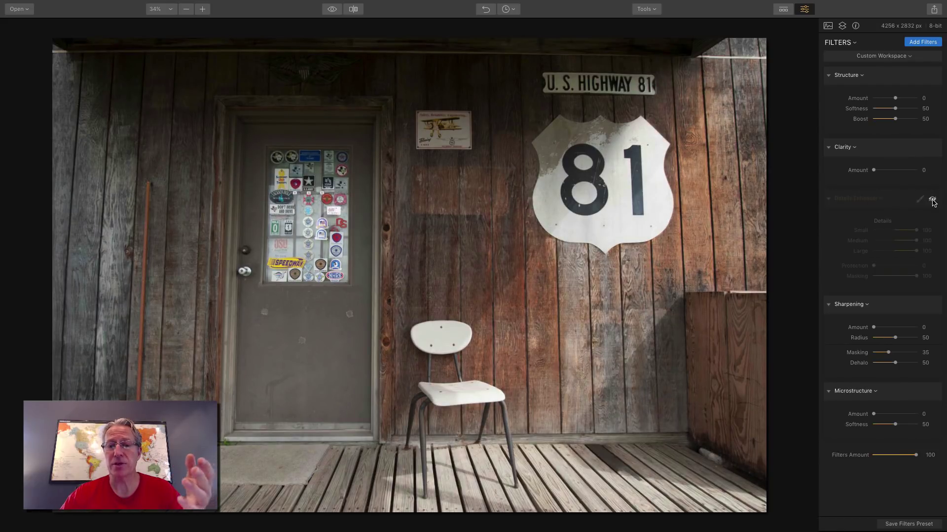
left_click(932, 200)
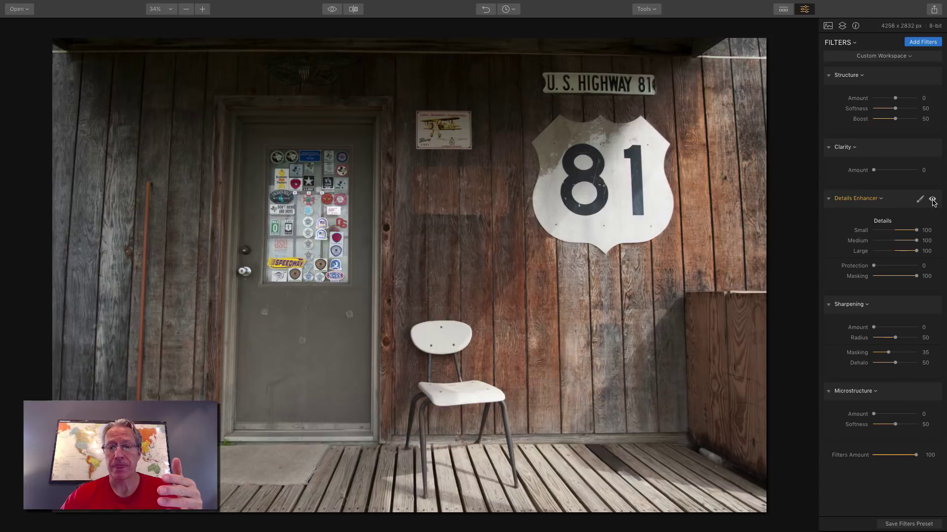
mouse_move(919, 271)
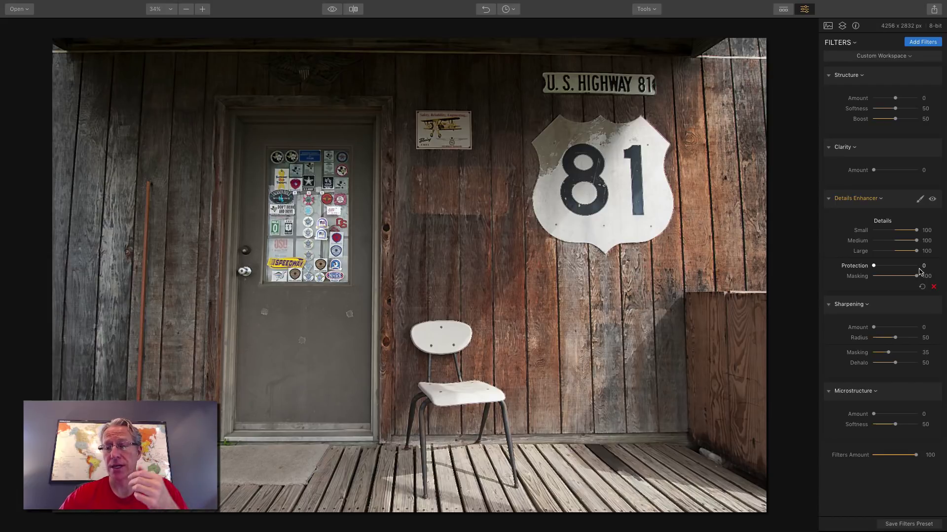
Step: Compare Masking levels between 0 and 100, settling at about 75
left_click_drag(916, 276, 937, 278)
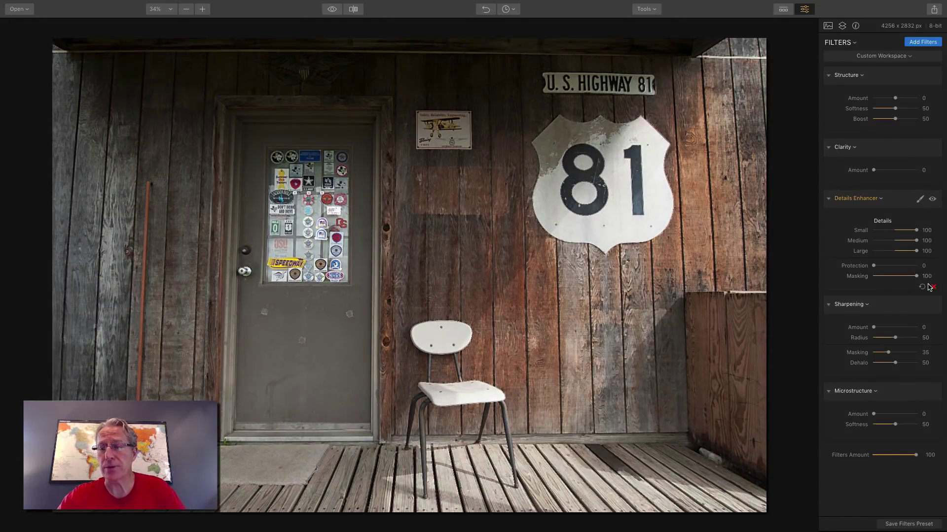
left_click_drag(894, 277, 863, 277)
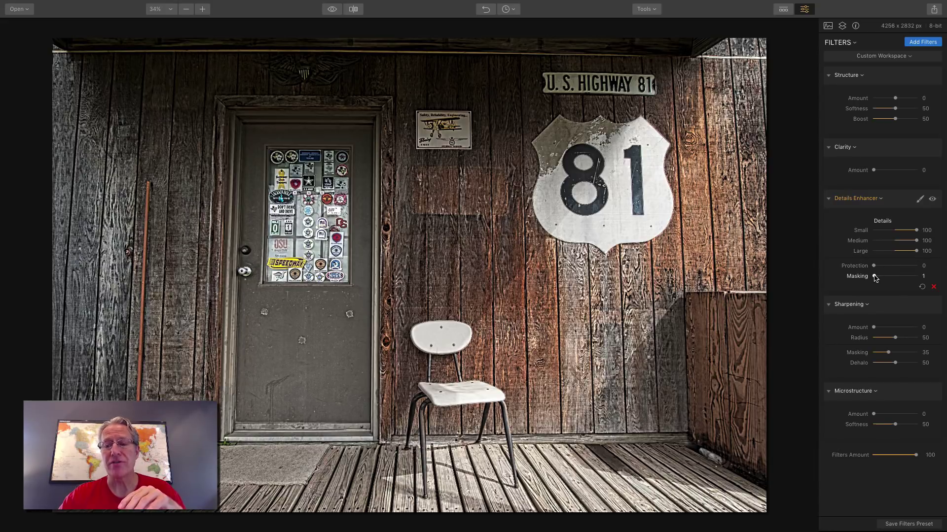
left_click_drag(874, 277, 904, 278)
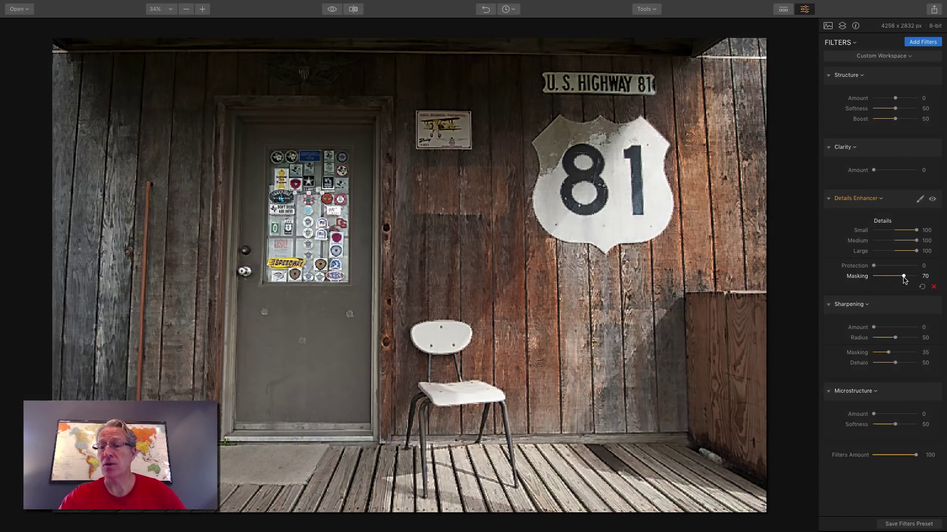
left_click_drag(900, 277, 917, 277)
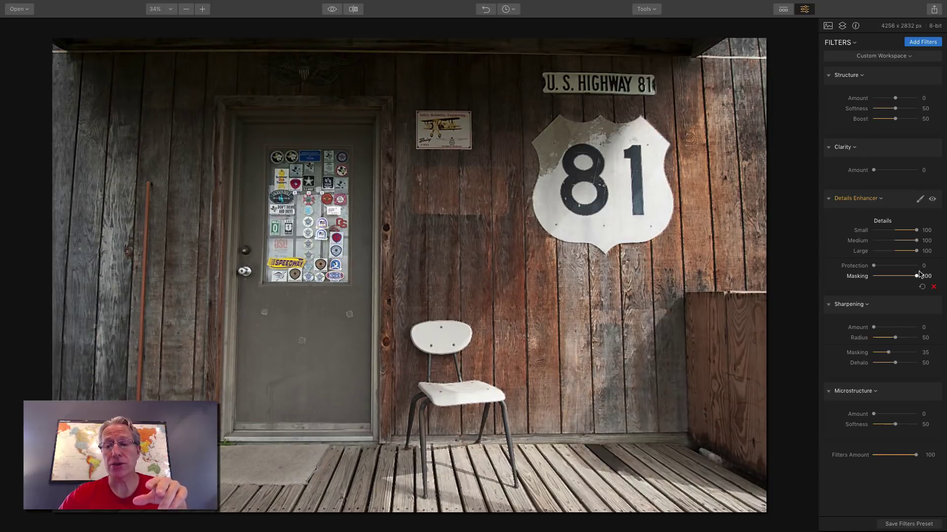
left_click_drag(915, 276, 905, 277)
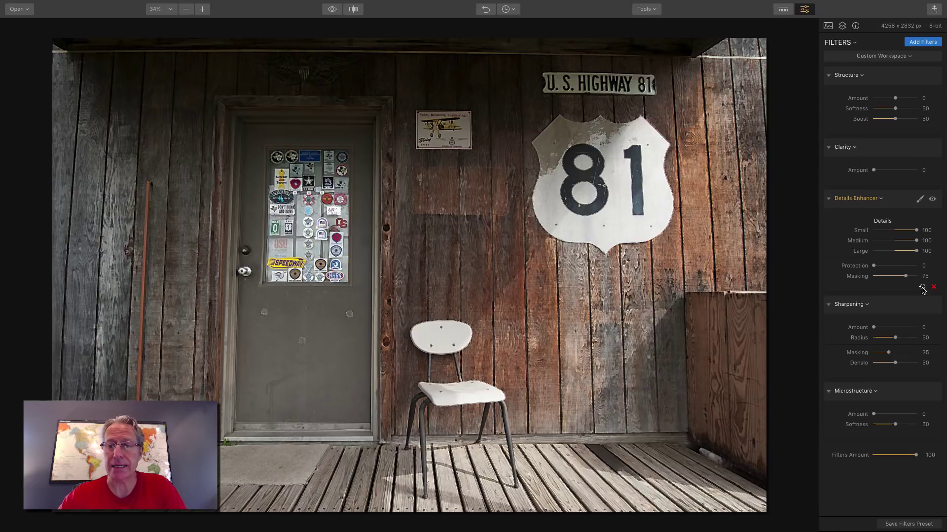
Step: Reset Details Enhancer, apply strong Sharpening Amount, and toggle it to compare
left_click(922, 288)
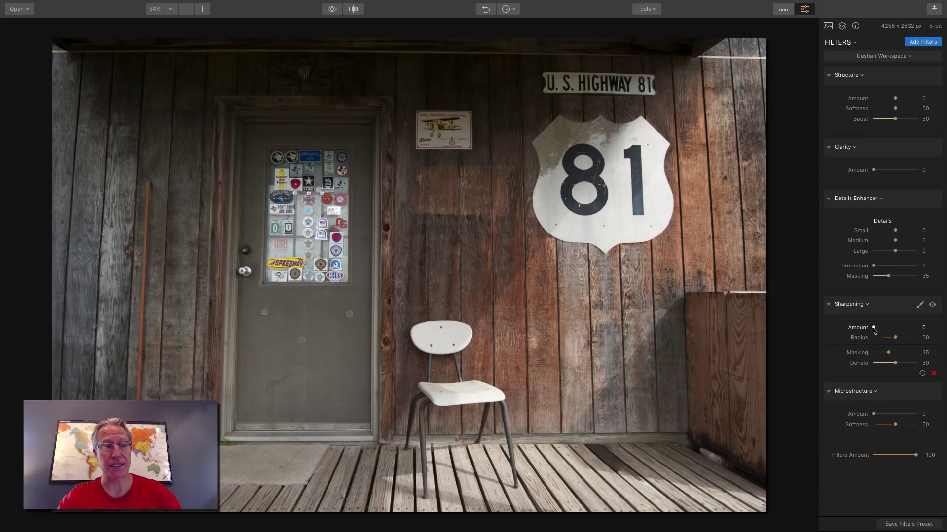
left_click_drag(874, 328, 900, 327)
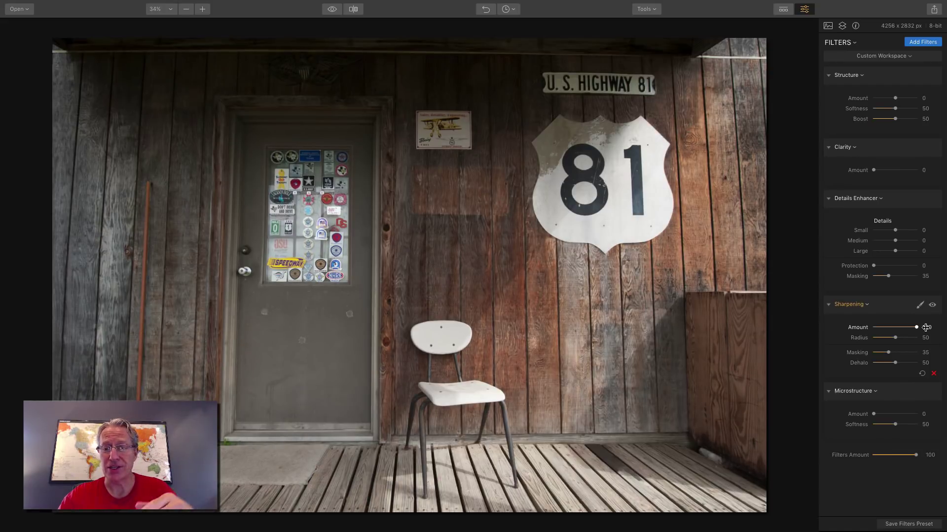
left_click(932, 305)
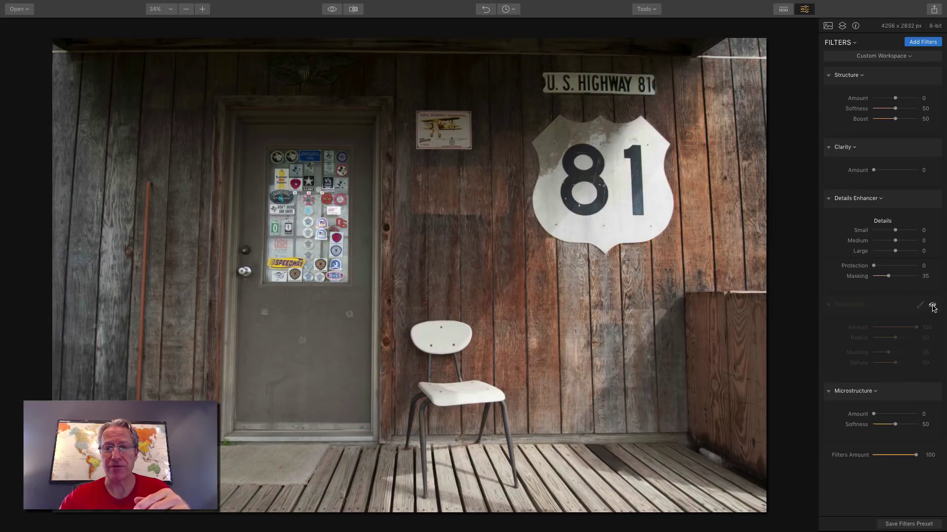
left_click(933, 306)
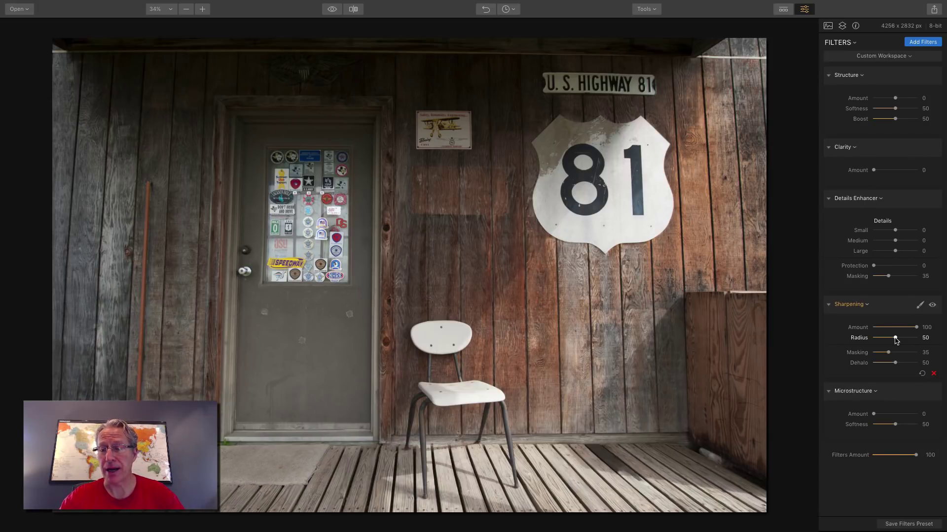
Step: Compare Sharpening Radius at 0 and 100, leaving it at 100
left_click_drag(895, 339, 858, 339)
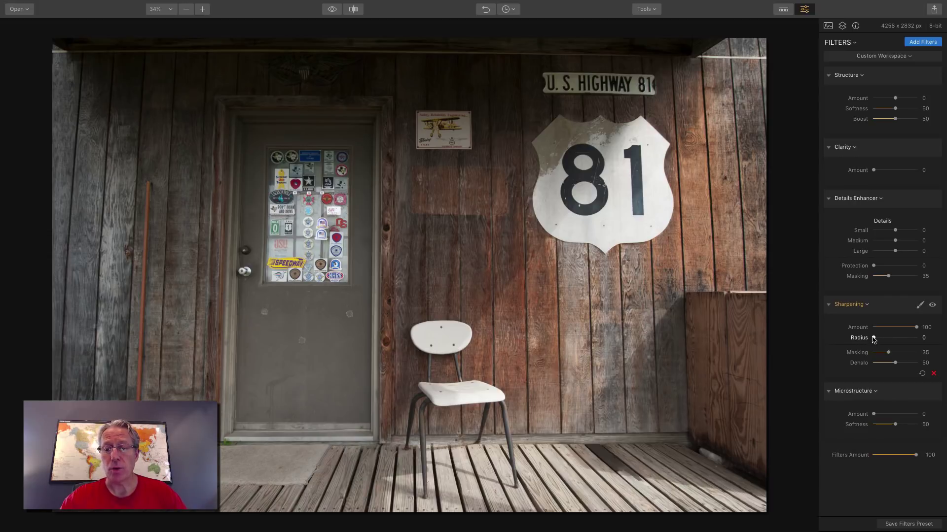
left_click_drag(873, 339, 922, 341)
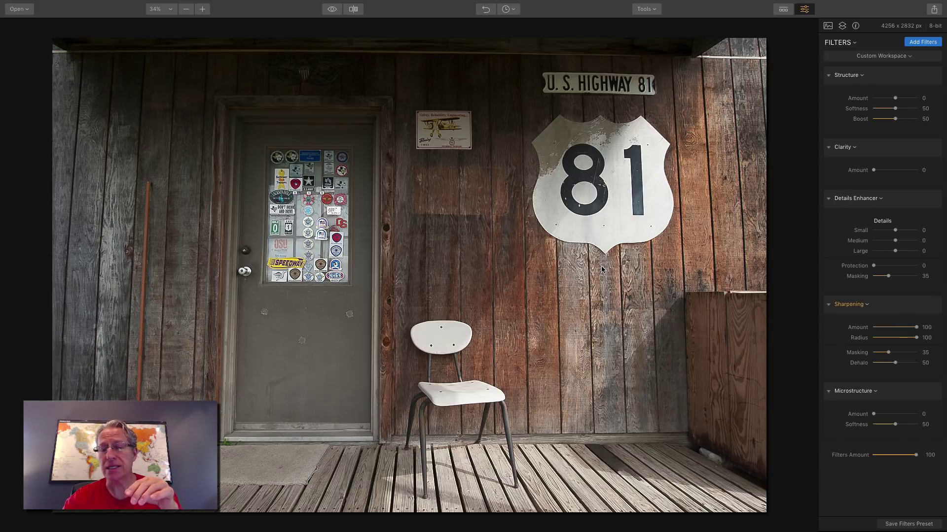
left_click_drag(916, 338, 847, 343)
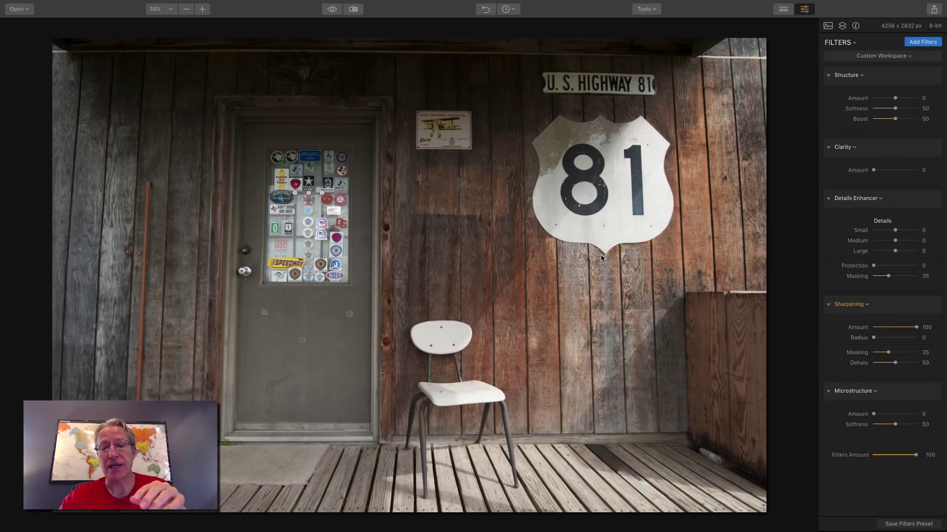
mouse_move(873, 338)
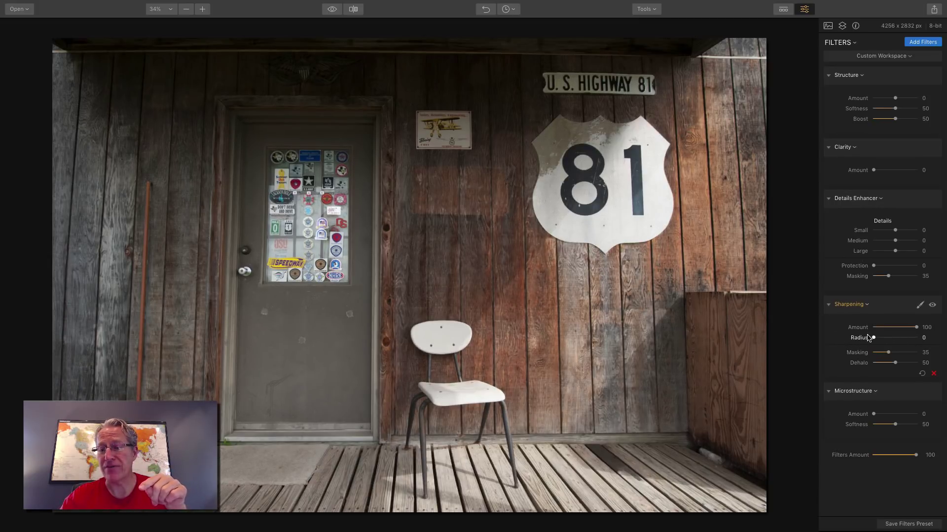
left_click_drag(873, 339, 918, 339)
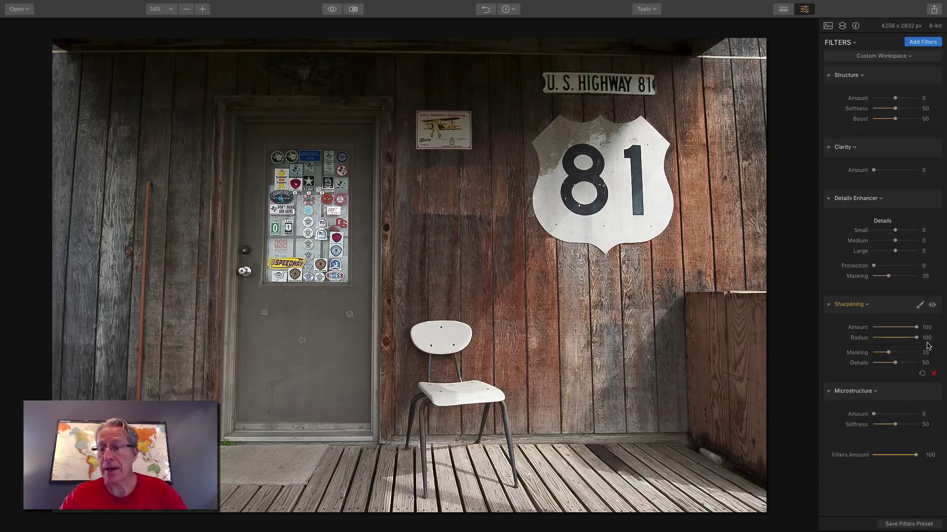
Step: Compare Sharpening Masking values between 0 and about 81, settling it at 68
left_click_drag(888, 353, 864, 356)
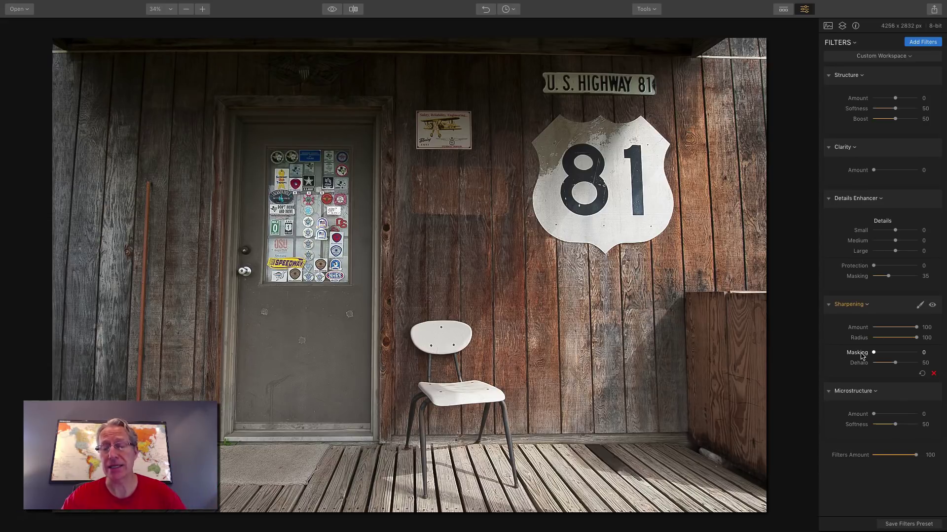
left_click_drag(868, 354, 887, 355)
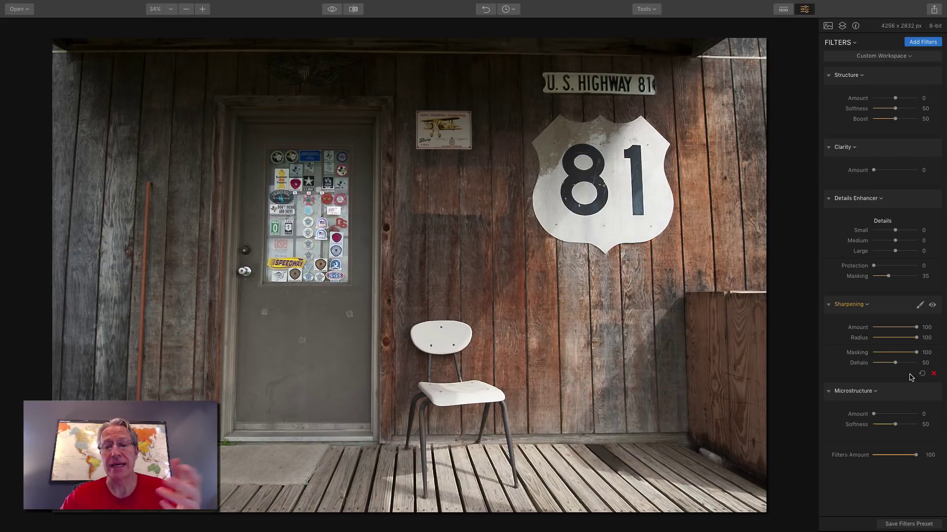
left_click_drag(917, 353, 906, 353)
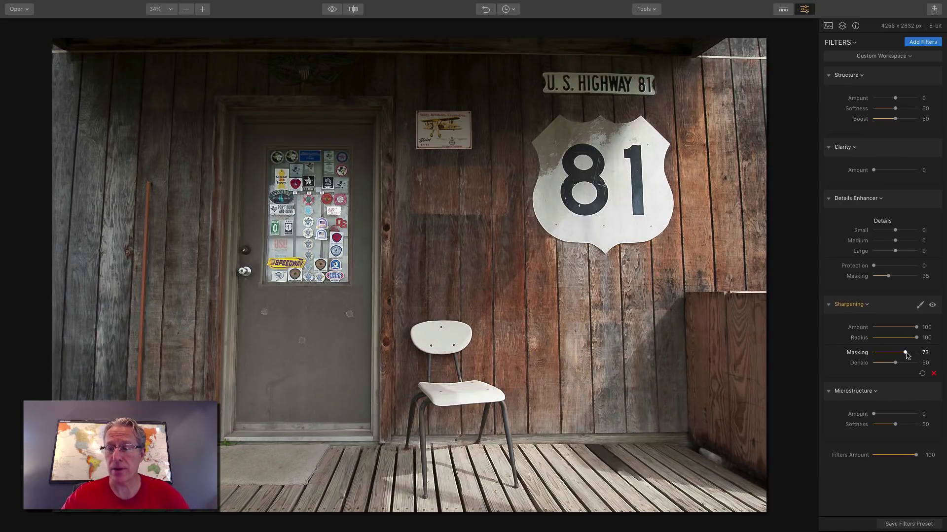
left_click_drag(906, 353, 844, 352)
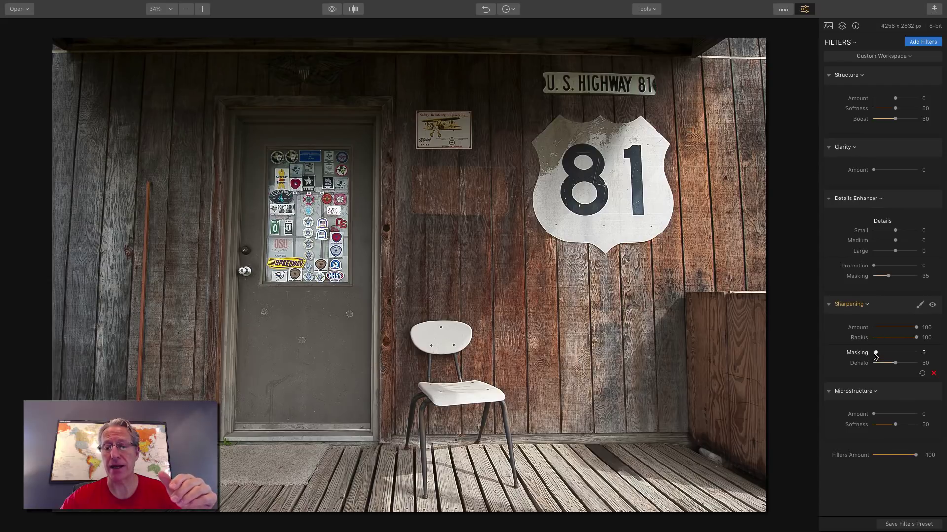
left_click_drag(876, 355, 884, 355)
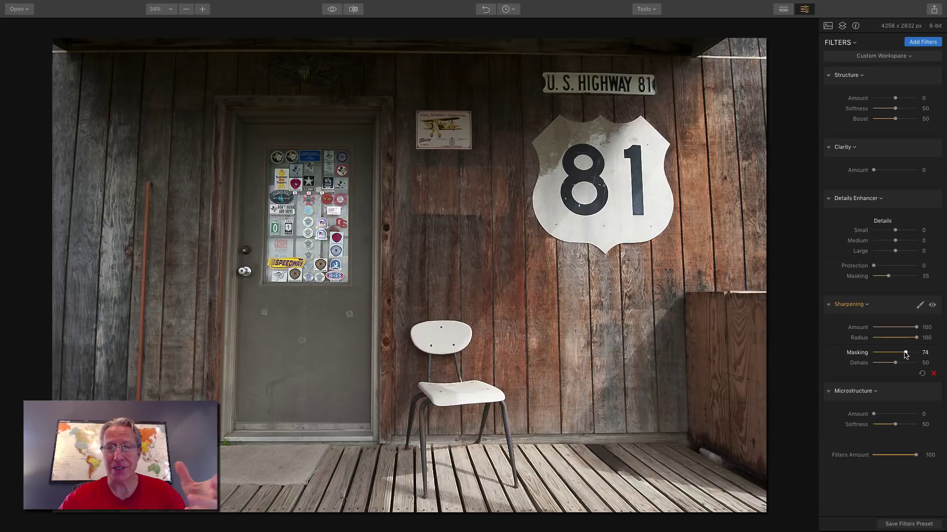
left_click_drag(906, 353, 873, 354)
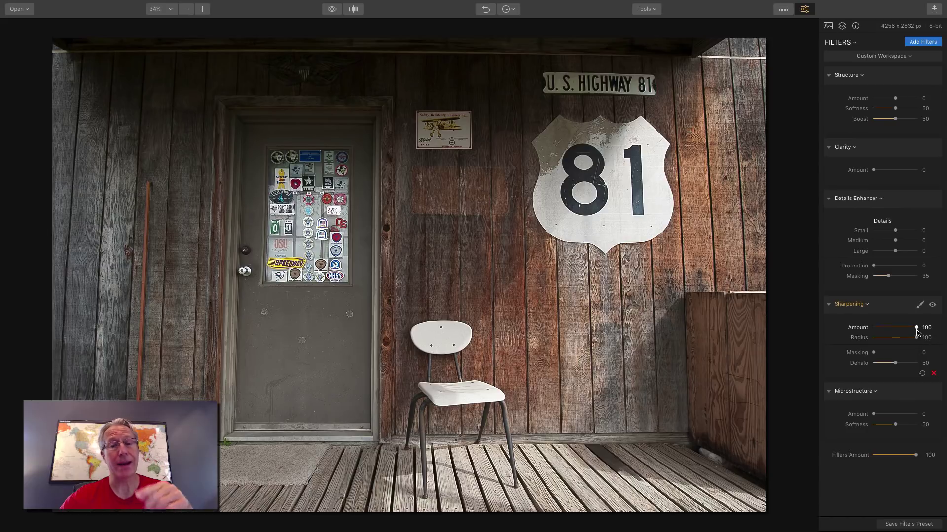
left_click_drag(876, 355, 899, 355)
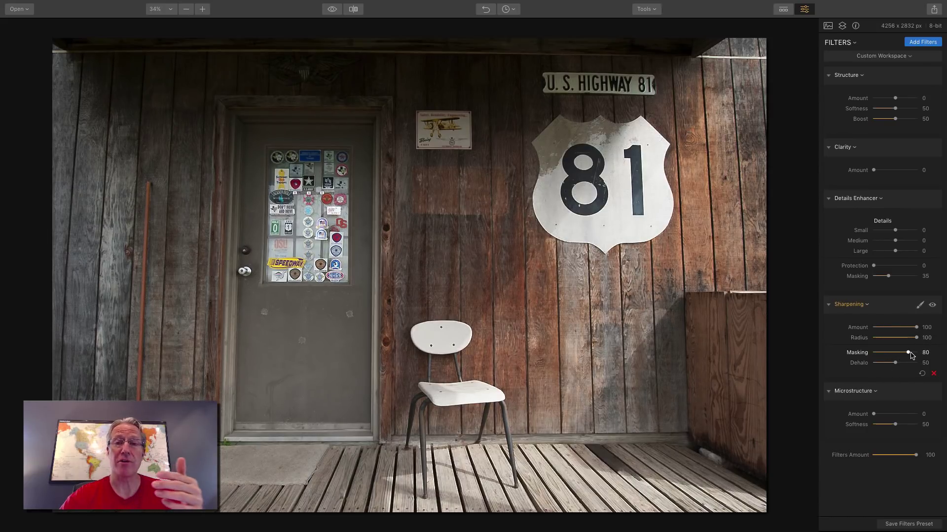
left_click_drag(911, 355, 906, 355)
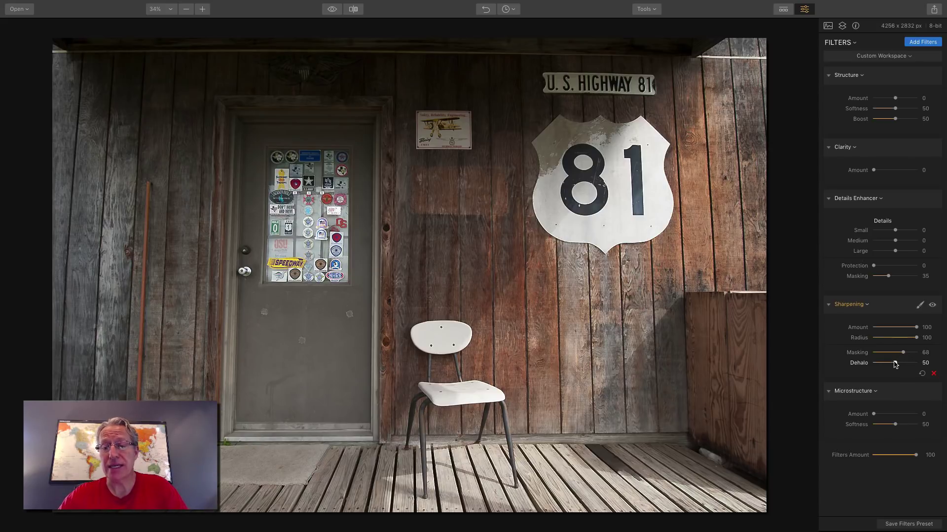
Step: Push the Sharpening Dehalo slider to 100, then bring it back to 0
left_click_drag(894, 363, 919, 363)
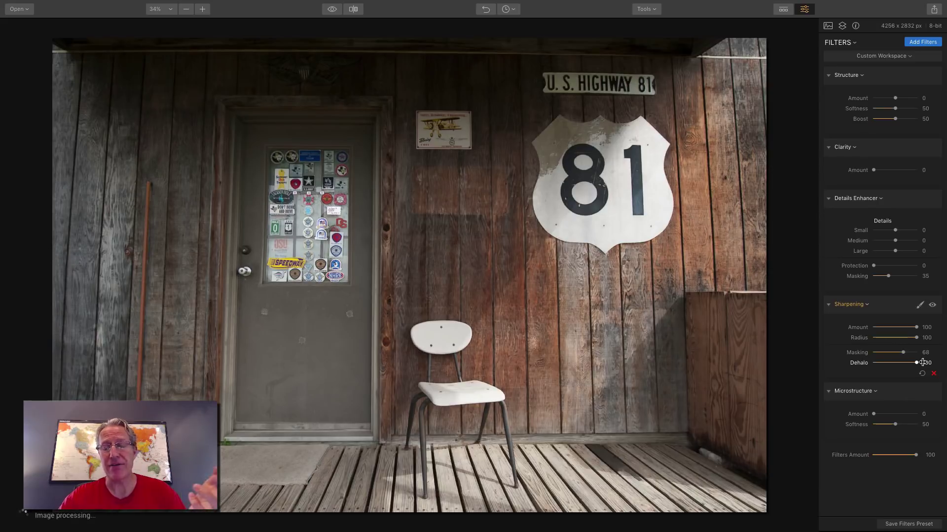
left_click_drag(916, 363, 861, 364)
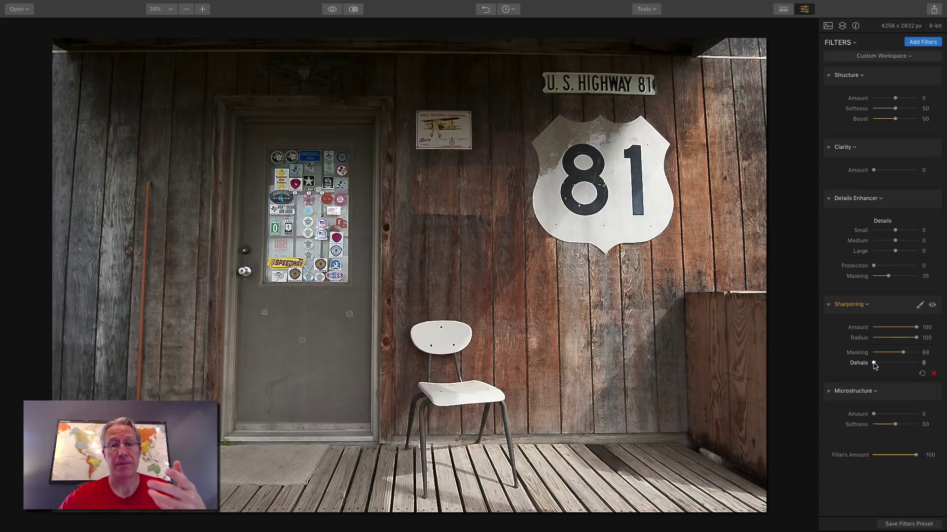
left_click_drag(874, 365, 863, 364)
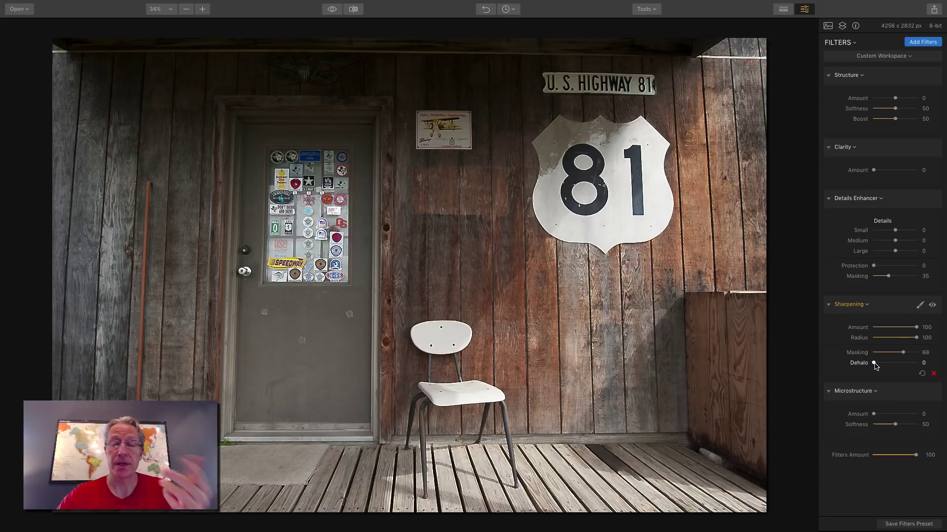
Step: Reset Sharpening to defaults and set Microstructure Amount to 100, Softness swept to 100
left_click(922, 374)
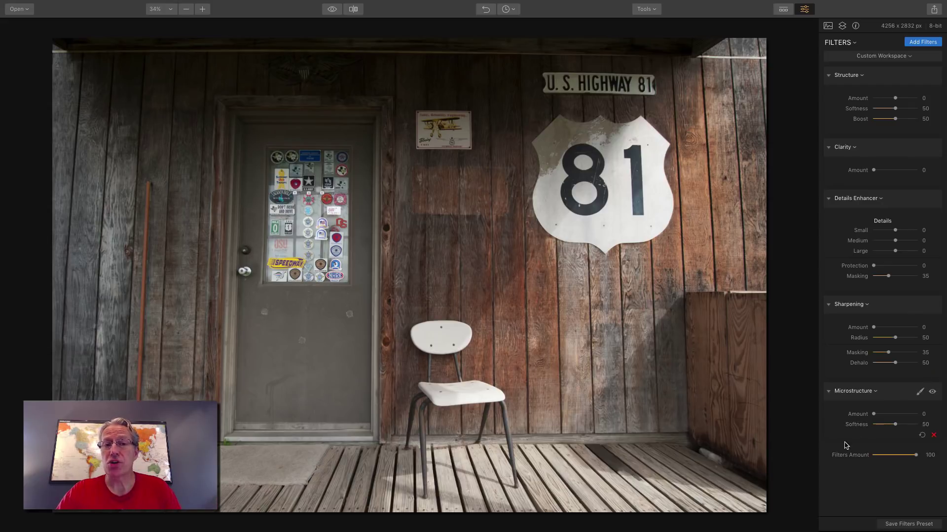
mouse_move(895, 425)
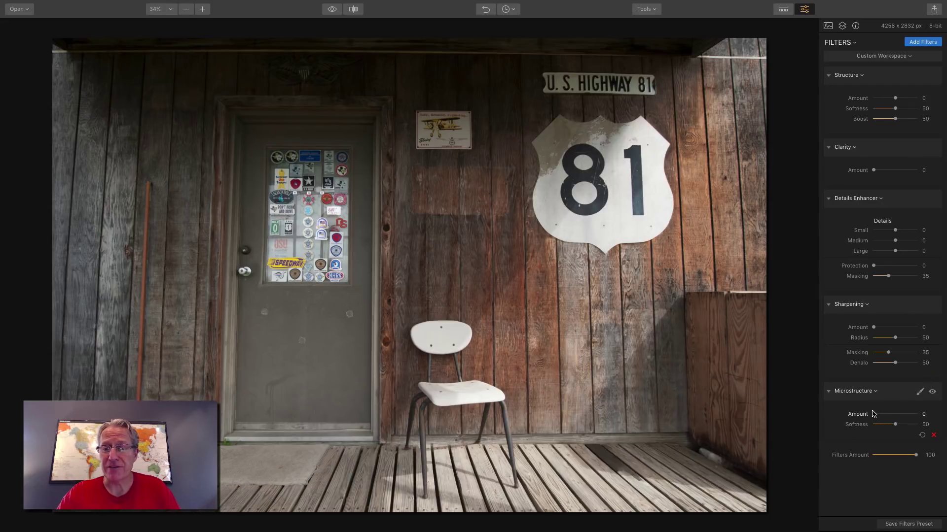
left_click_drag(873, 414, 917, 415)
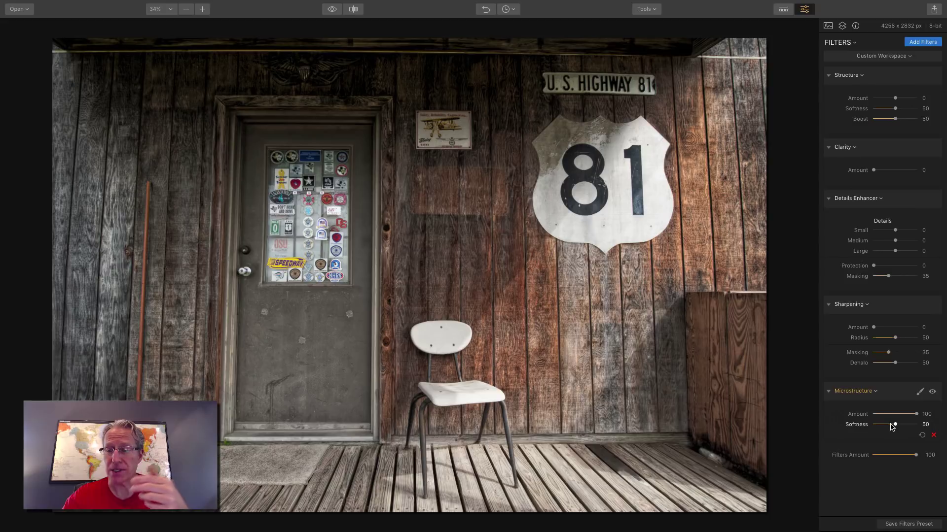
left_click_drag(895, 424, 916, 424)
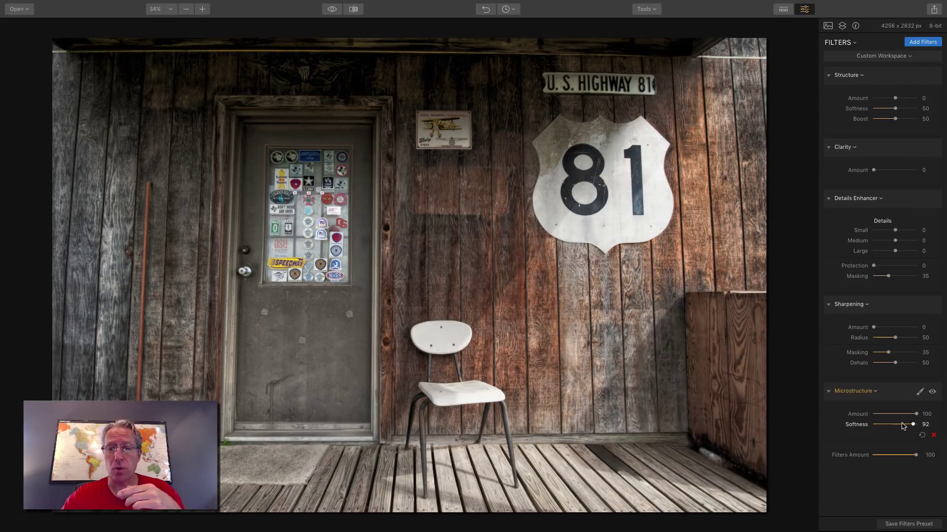
left_click_drag(904, 427, 819, 428)
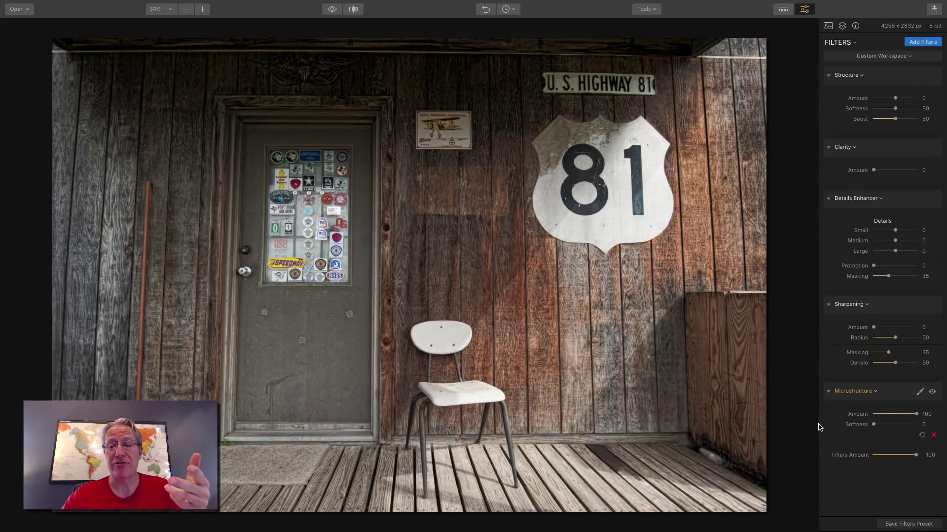
left_click_drag(874, 425, 922, 425)
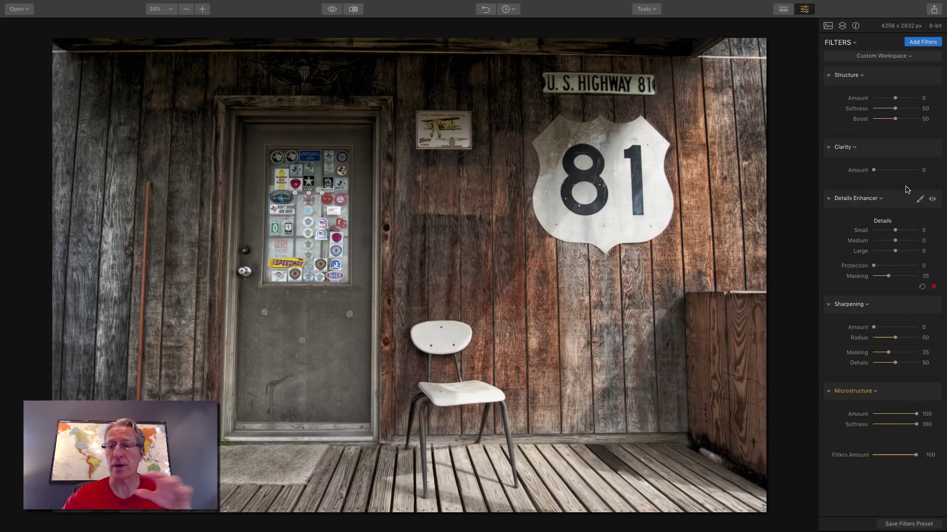
Step: Preview Structure at 100 then reset it, and lower Microstructure to Softness 57, Amount 0
left_click_drag(896, 98, 923, 98)
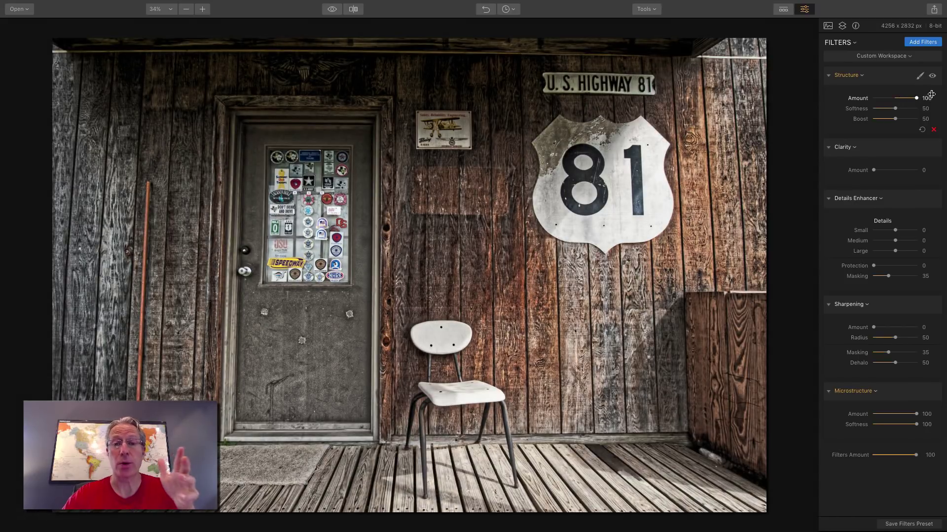
left_click(921, 129)
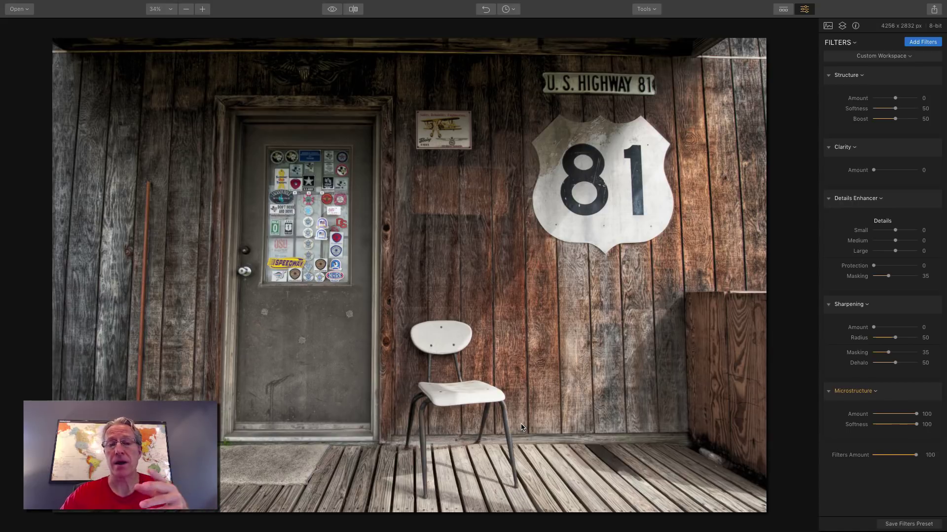
mouse_move(858, 415)
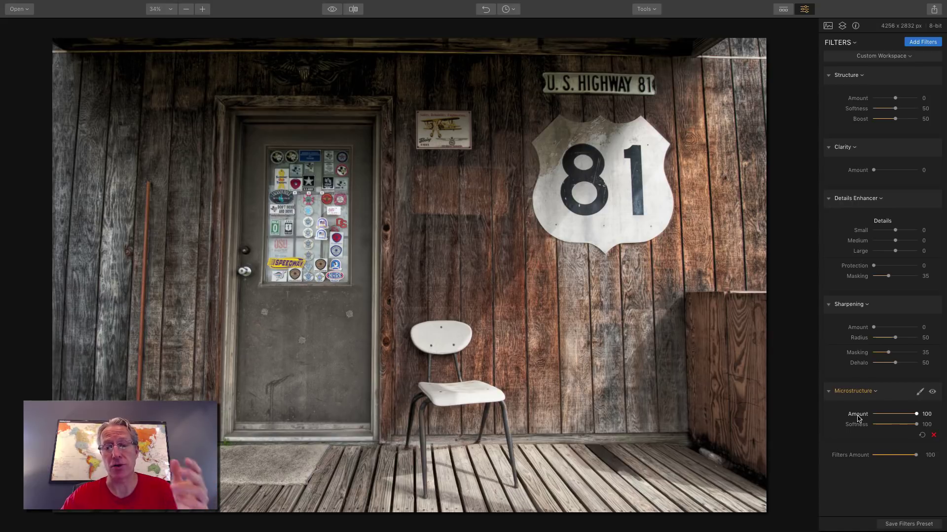
mouse_move(917, 425)
left_mouse_down()
mouse_move(874, 424)
mouse_move(898, 425)
left_mouse_up()
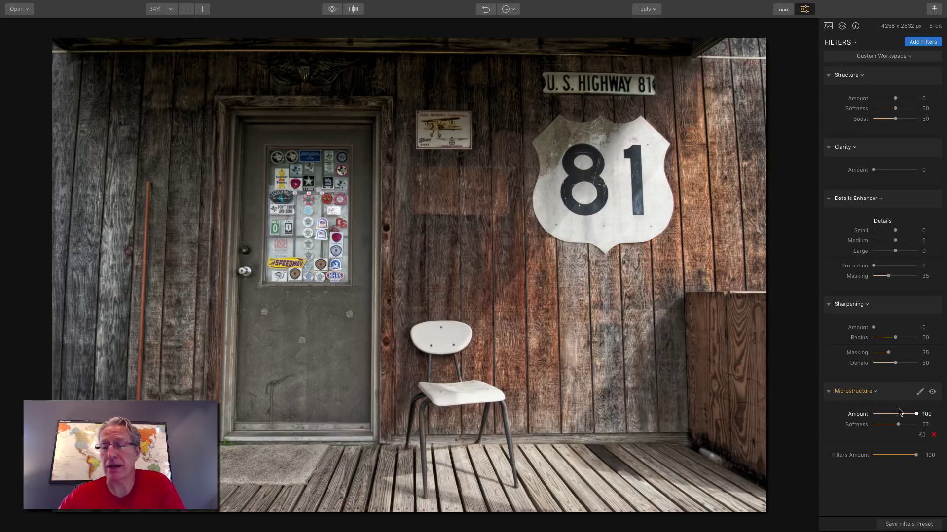
left_click_drag(917, 415, 880, 415)
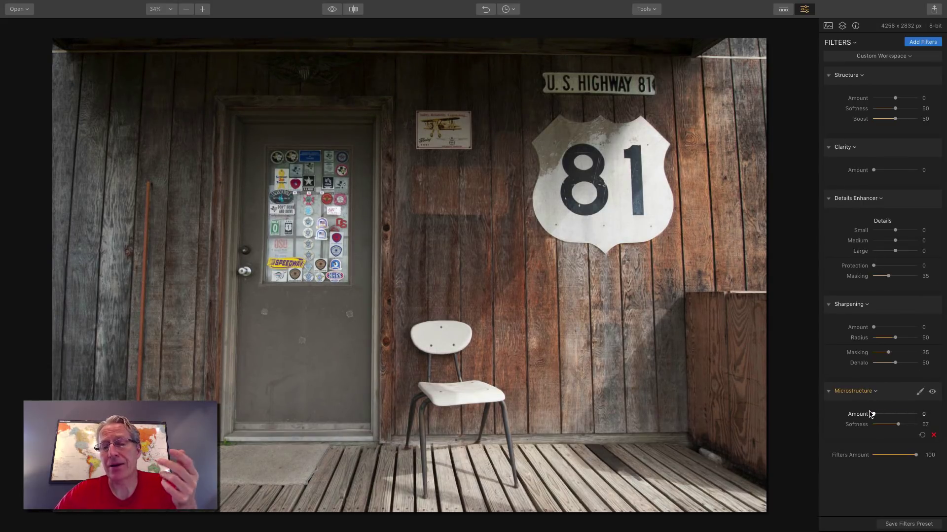
Step: Reset the Microstructure filter to its default values
left_click(922, 436)
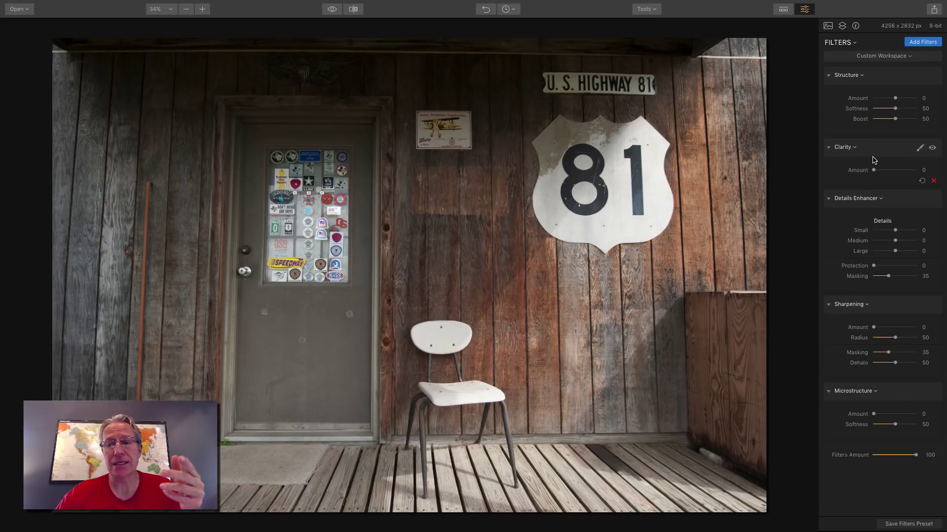
left_click(880, 59)
left_click(882, 58)
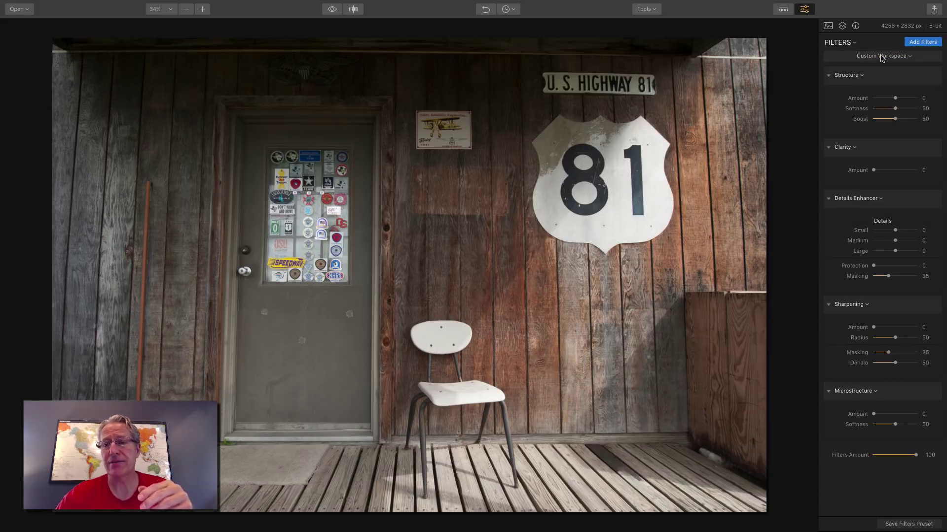